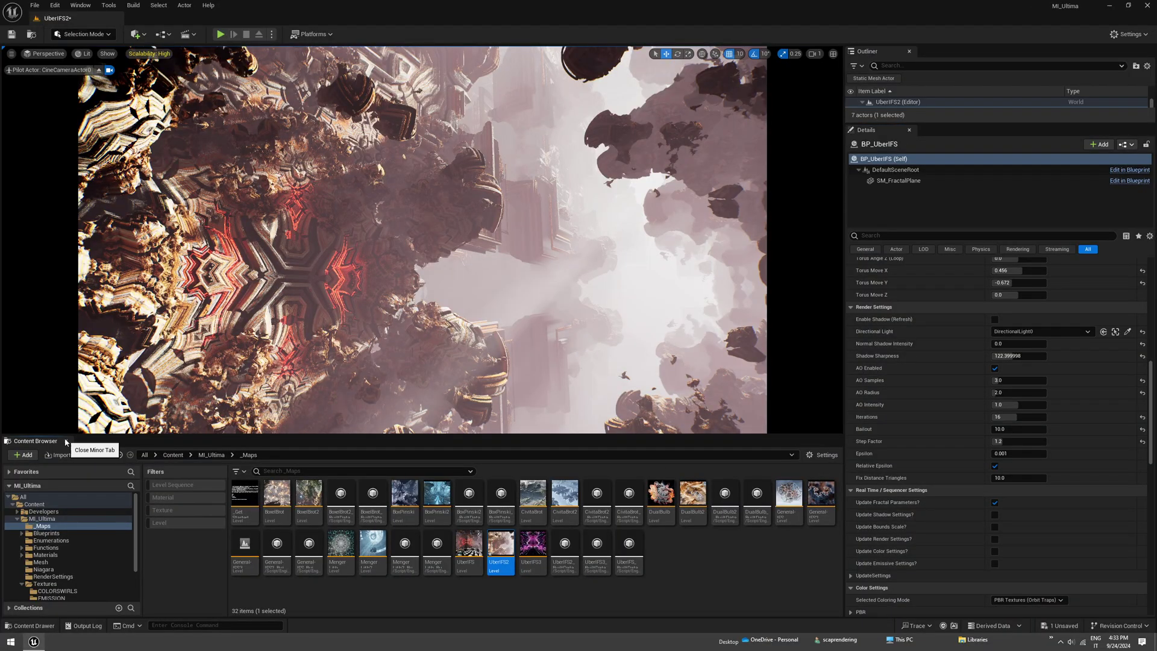
Close the docked Content Browser and switch AO Enabled off and on for BP_UberIFS to compare its ambient occlusion.
left_click(66, 441)
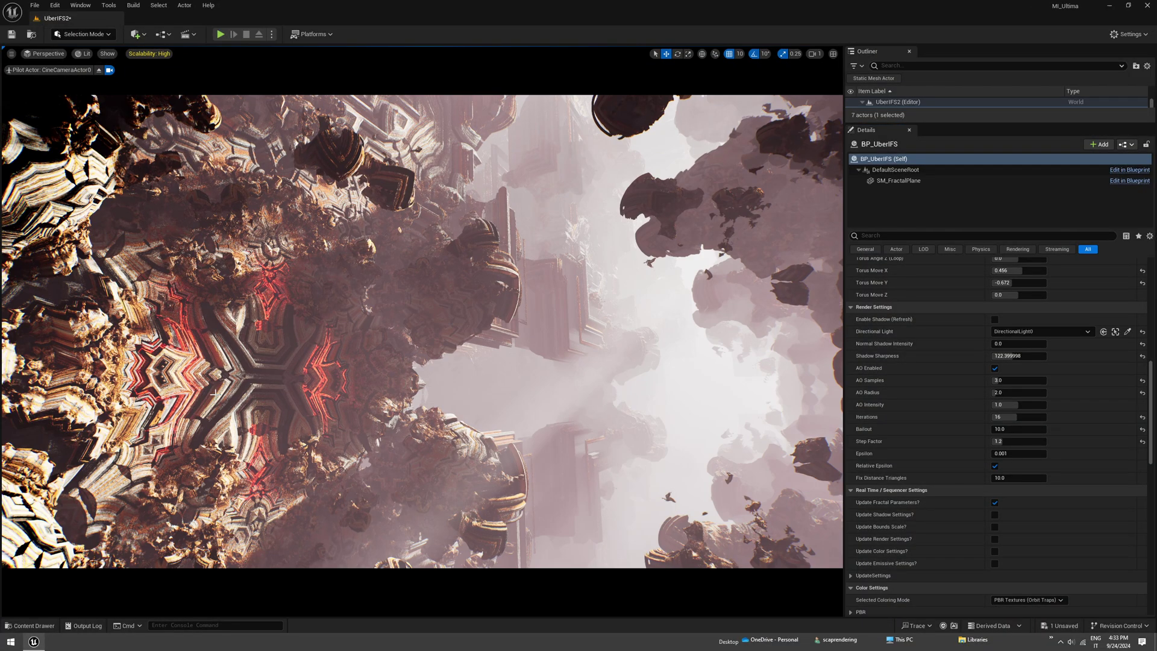
left_click(994, 368)
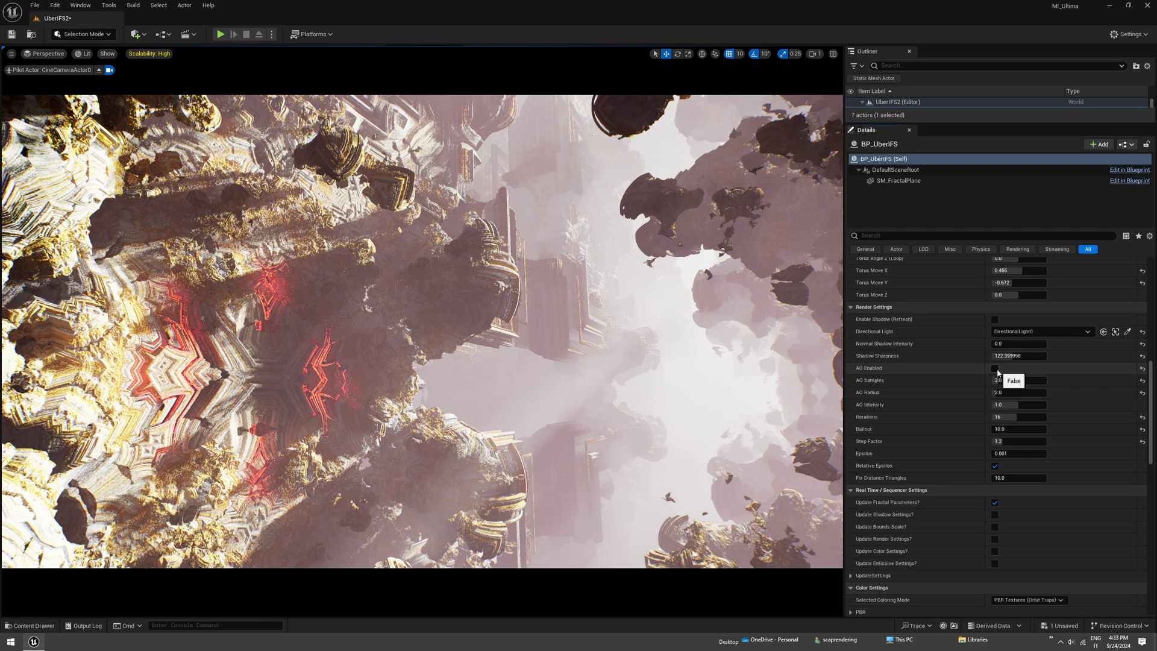
left_click(995, 368)
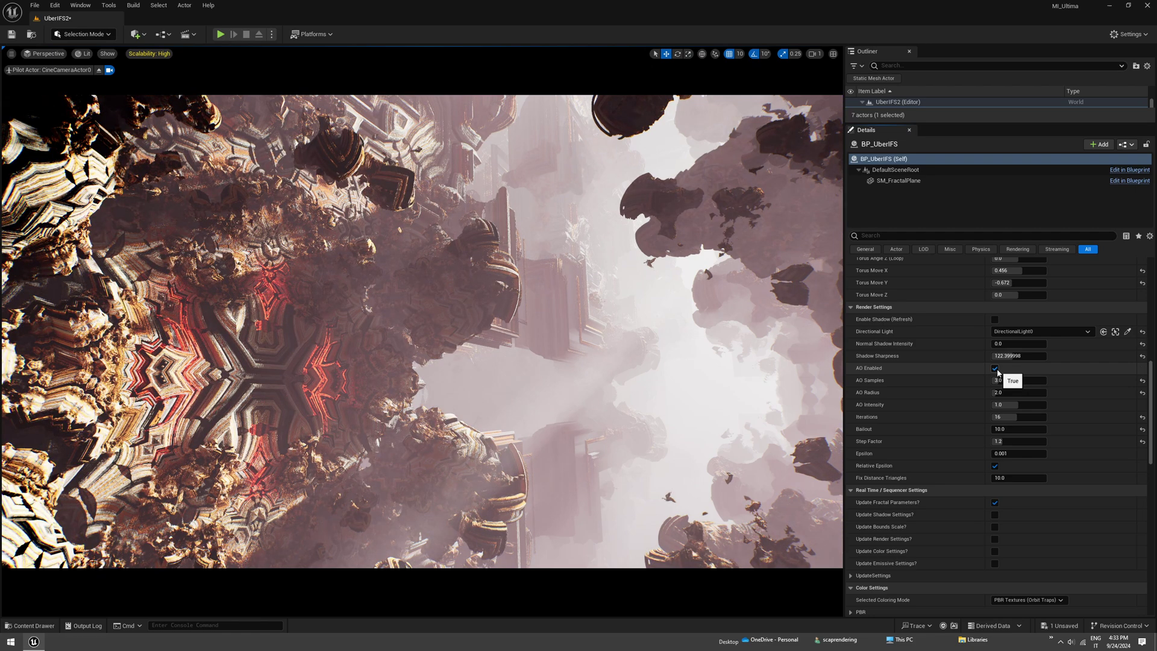
left_click(995, 369)
left_click(996, 368)
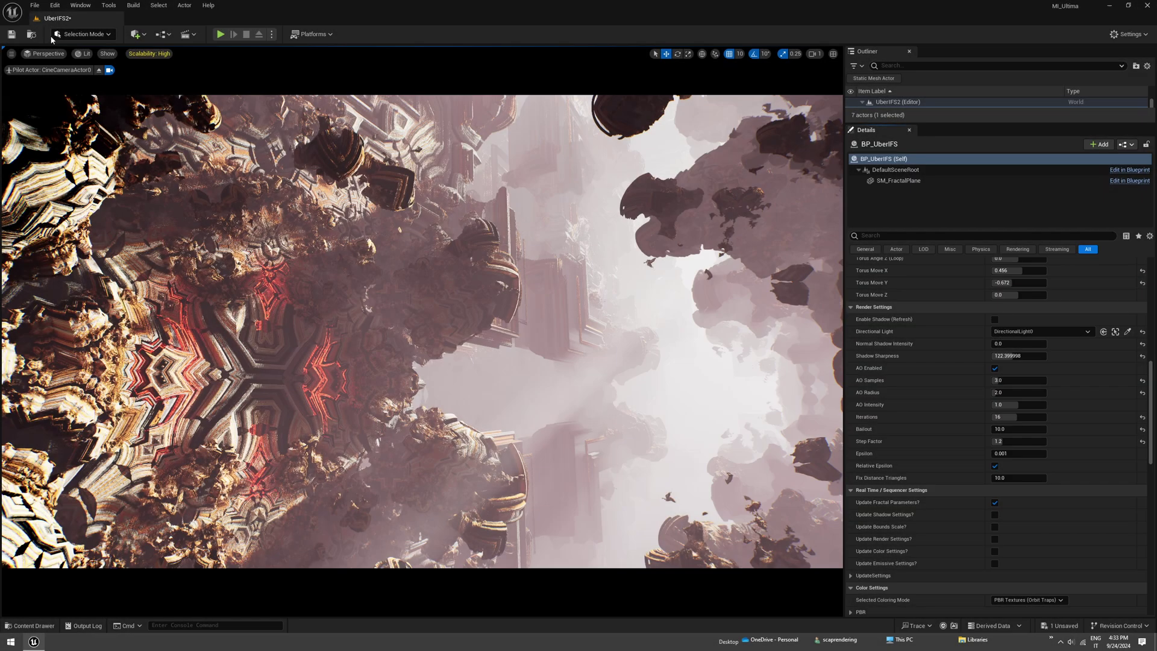
Create a new empty level, discarding the unsaved changes to the UberIFS2 level.
left_click(32, 6)
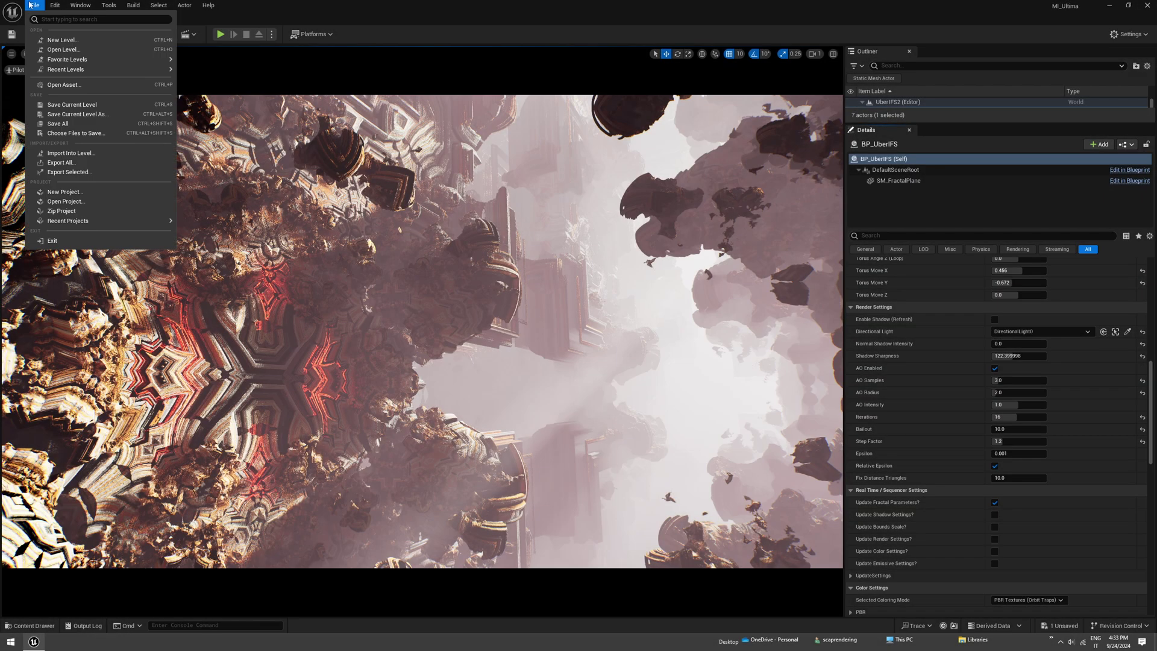
left_click(57, 41)
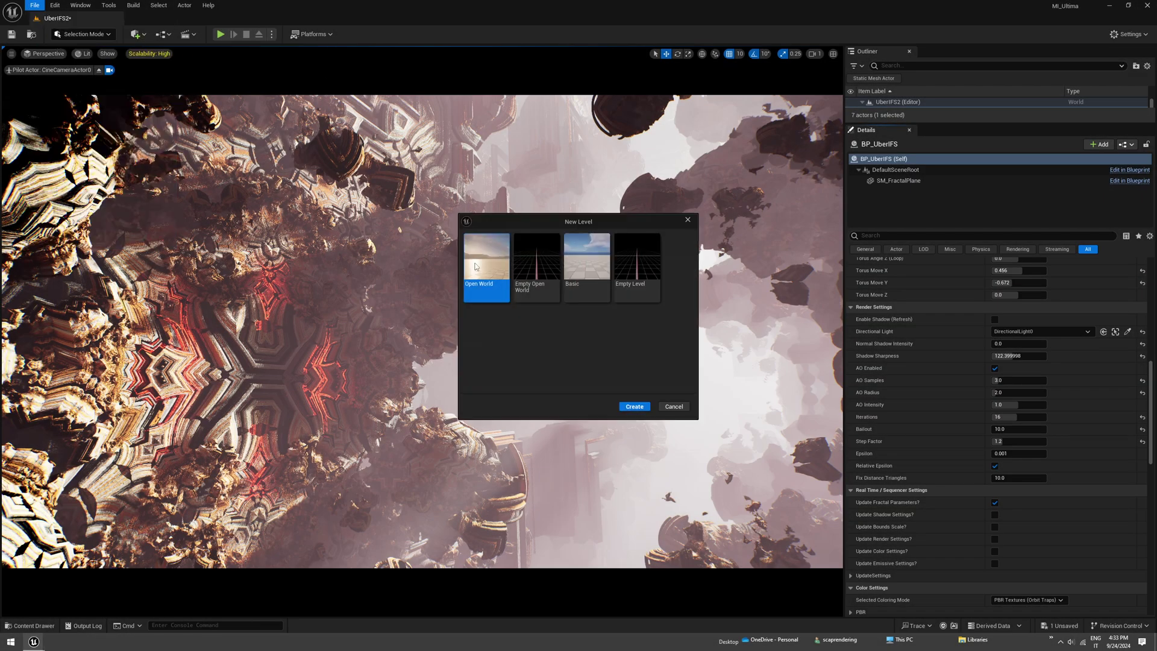
left_click(629, 407)
left_click(641, 420)
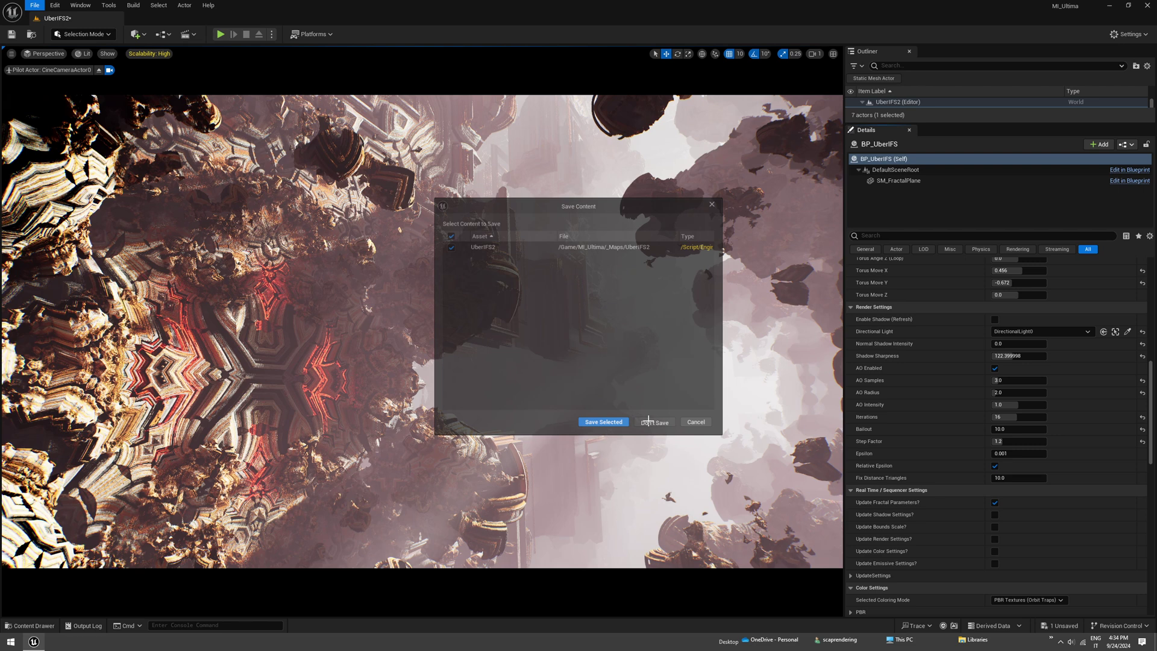
Place the BP_BoxelBrot blueprint from the MI_Ultima Blueprints folder into the new level.
key("ctrl+space")
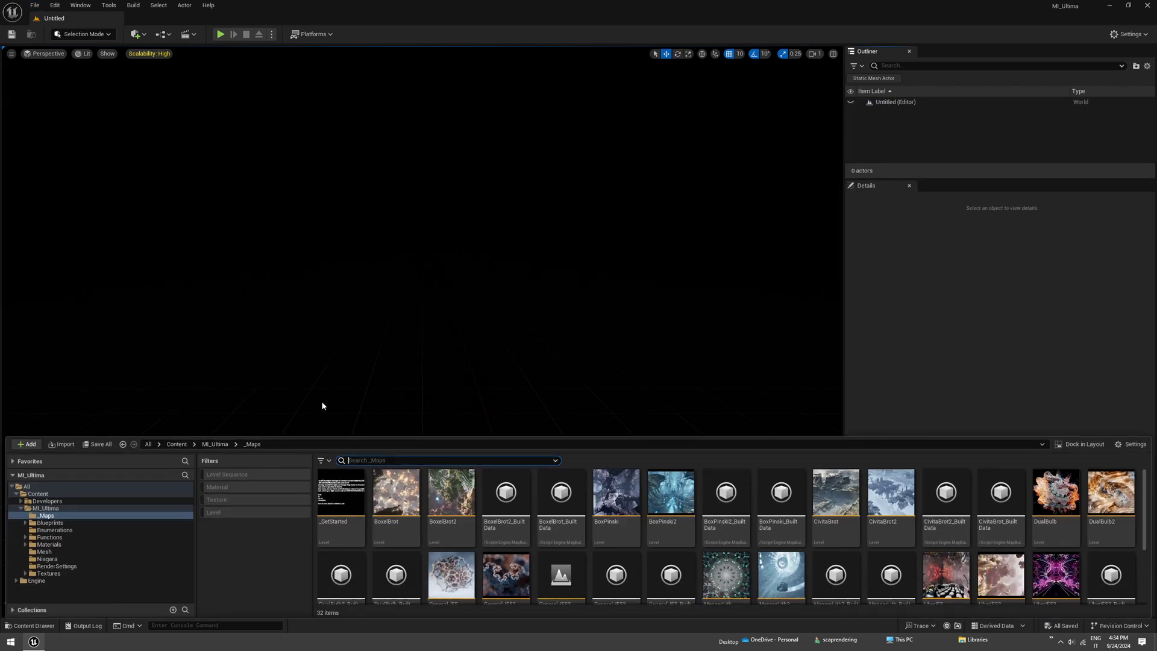
left_click(214, 444)
left_click(395, 501)
key("Return")
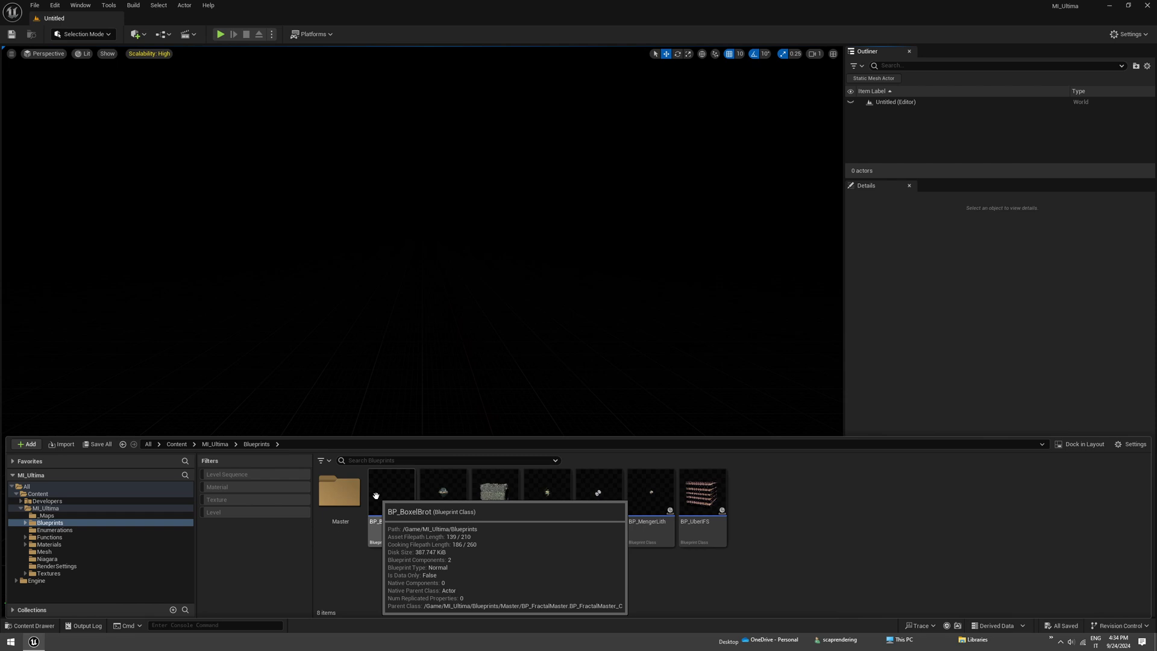
left_click_drag(372, 493, 461, 339)
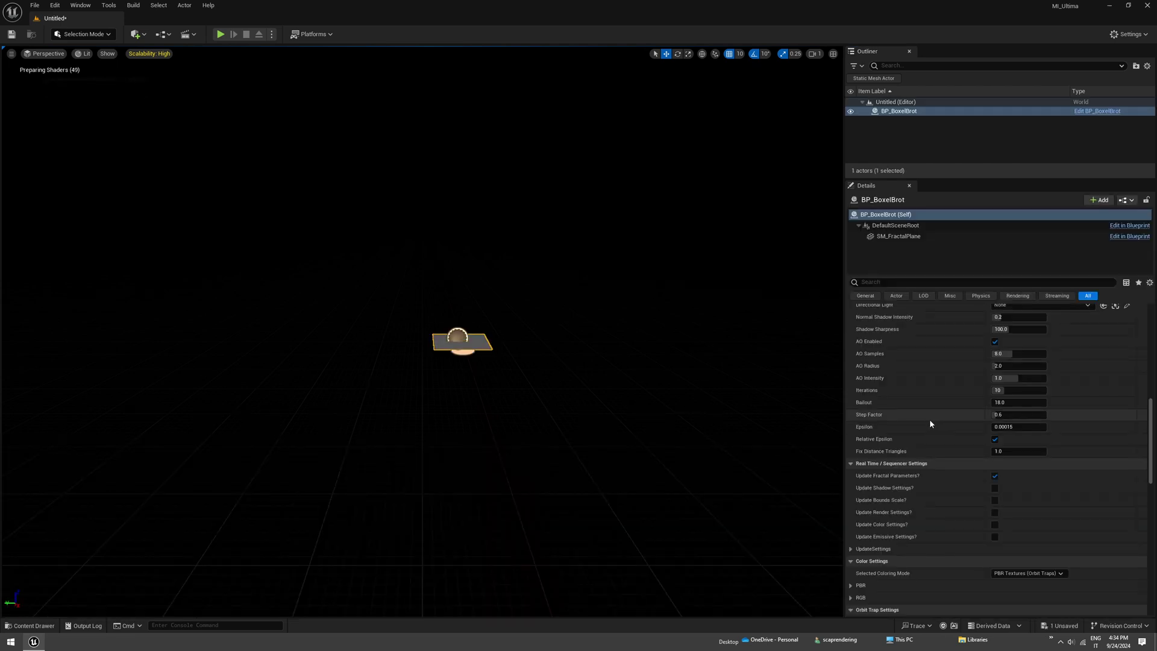
Lock the scale proportions of BP_BoxelBrot and scale it uniformly to 10.
scroll(929, 420, "up", 15)
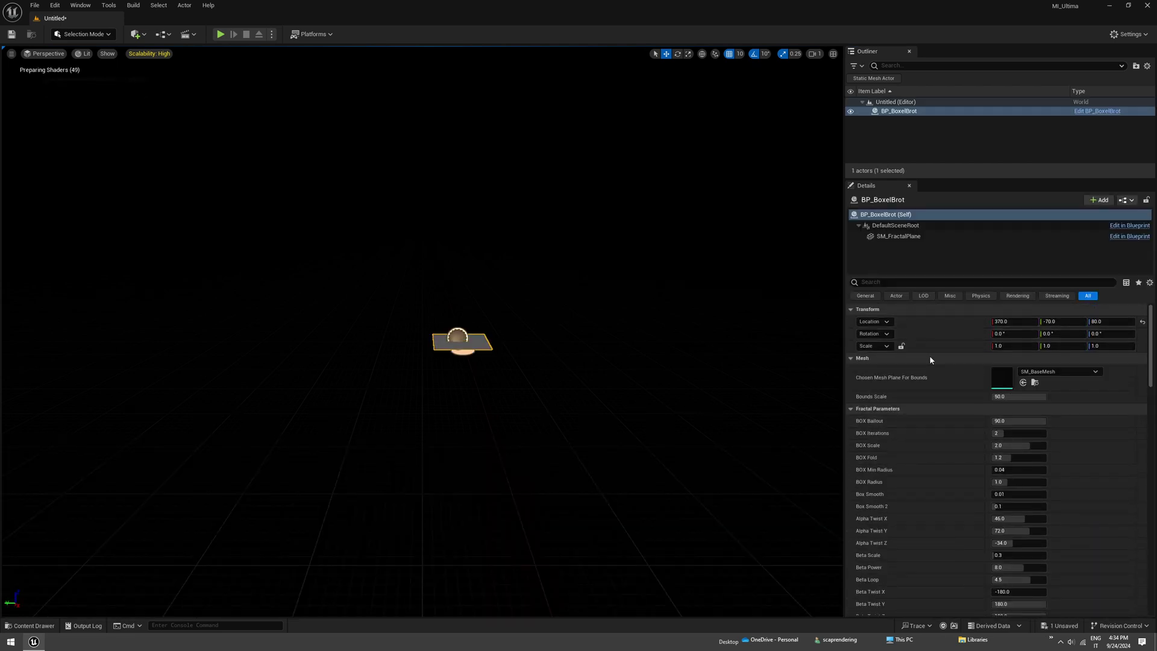
left_click(900, 346)
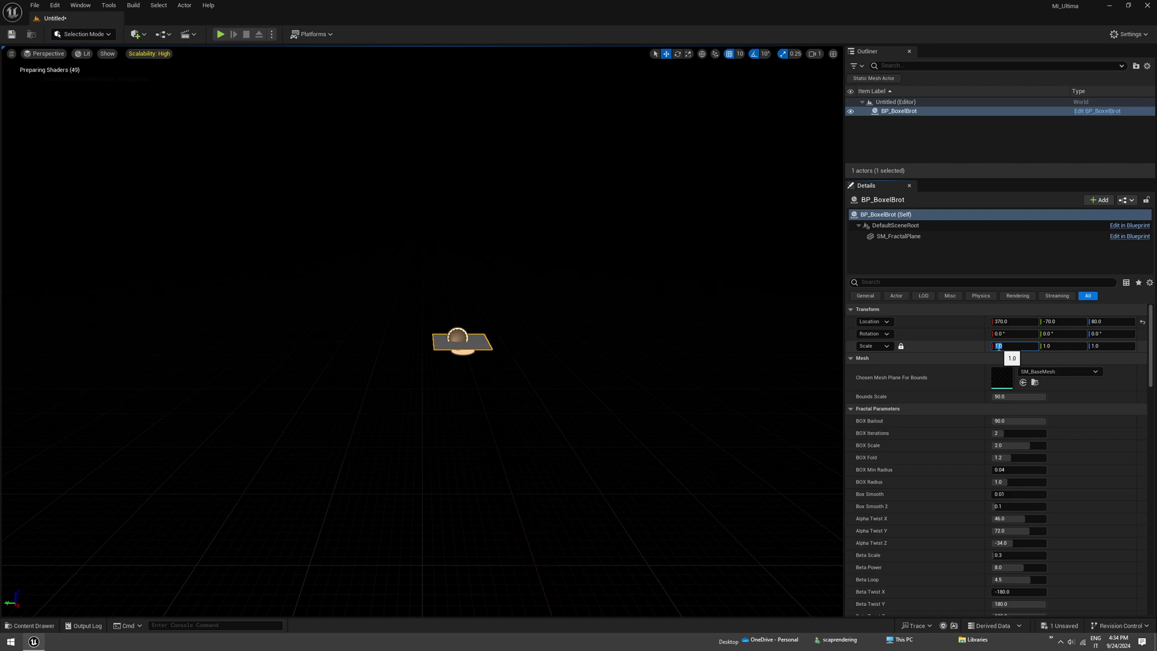
type("10")
key("Return")
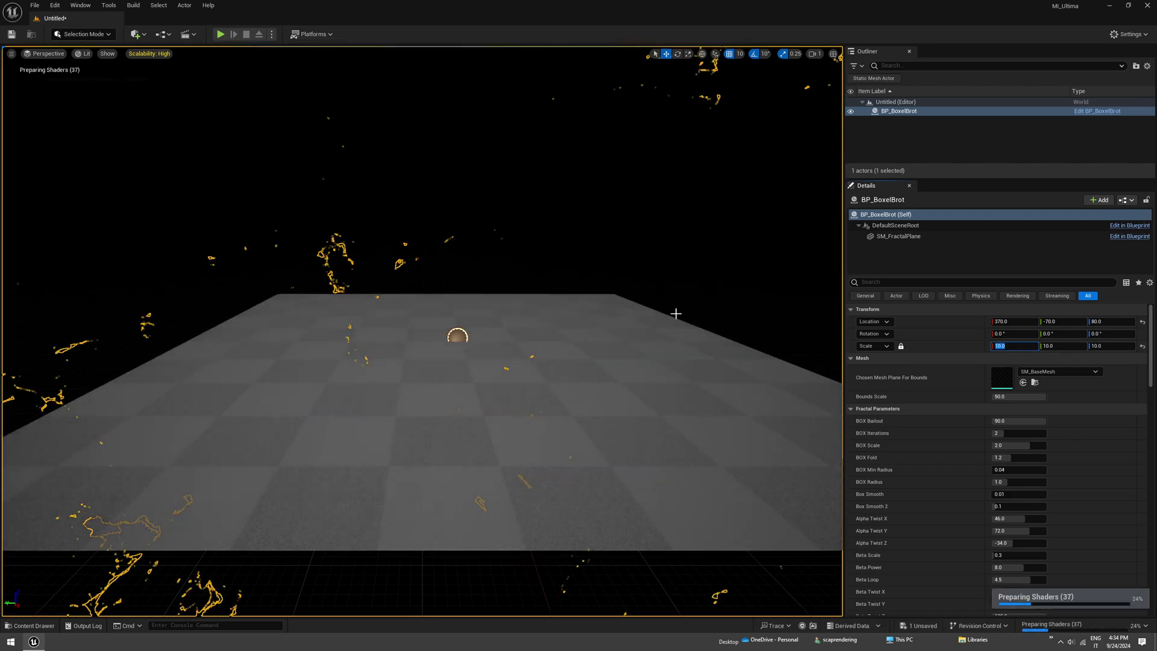
Set Fix Distance Triangles to 100 in the render settings of BP_BoxelBrot.
right_click(518, 384)
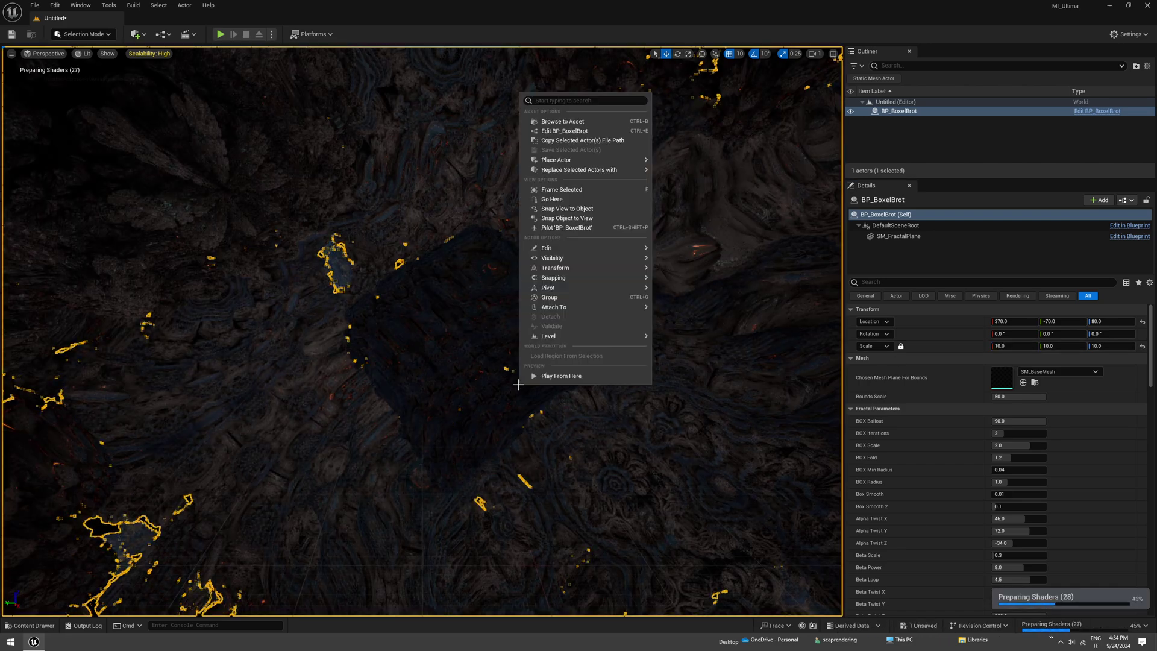
right_click_drag(472, 370, 472, 369)
key("w")
scroll(472, 369, "up", 1)
scroll(472, 369, "up", 3)
right_click_drag(530, 341, 704, 419)
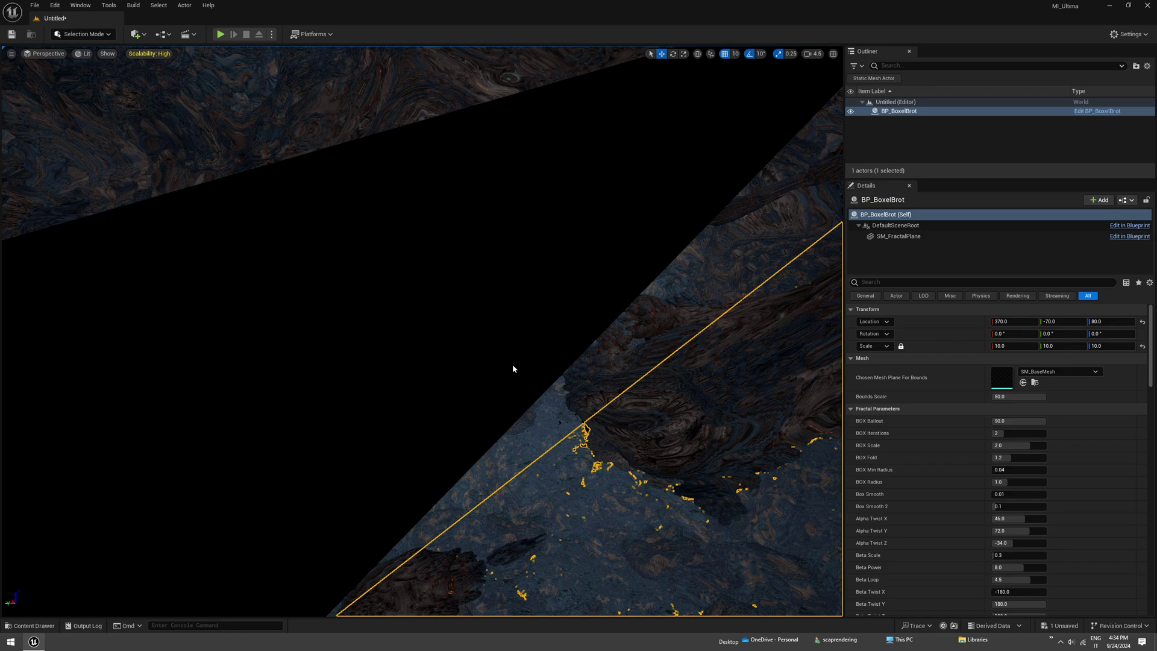
scroll(912, 517, "down", 10)
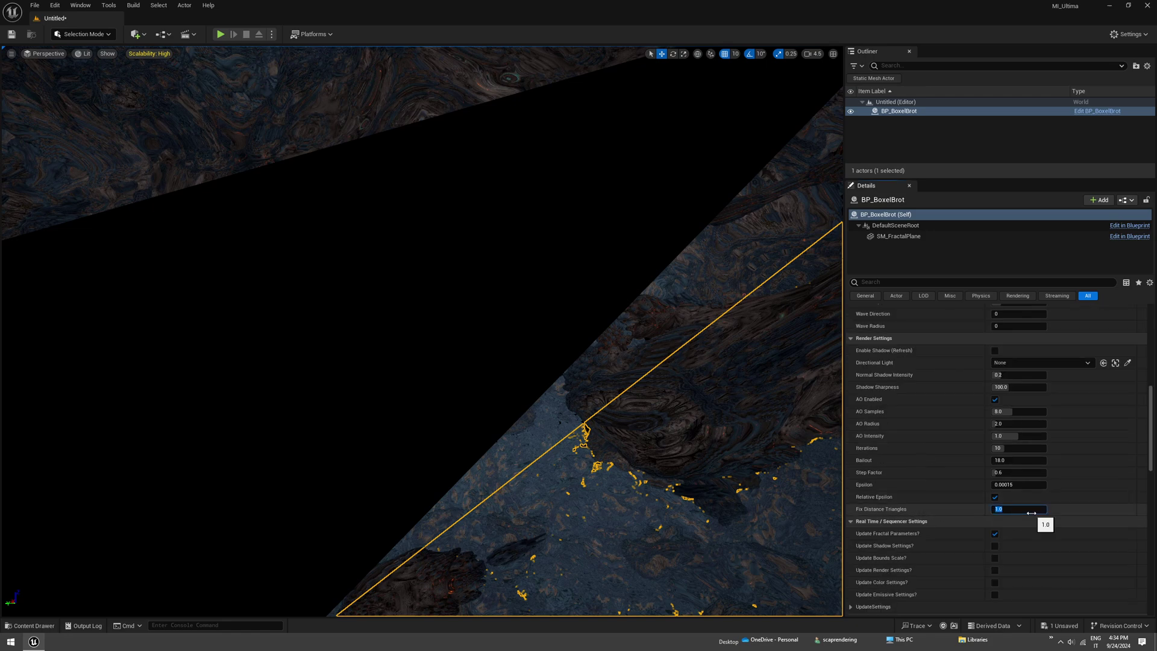
type("100")
key("Return")
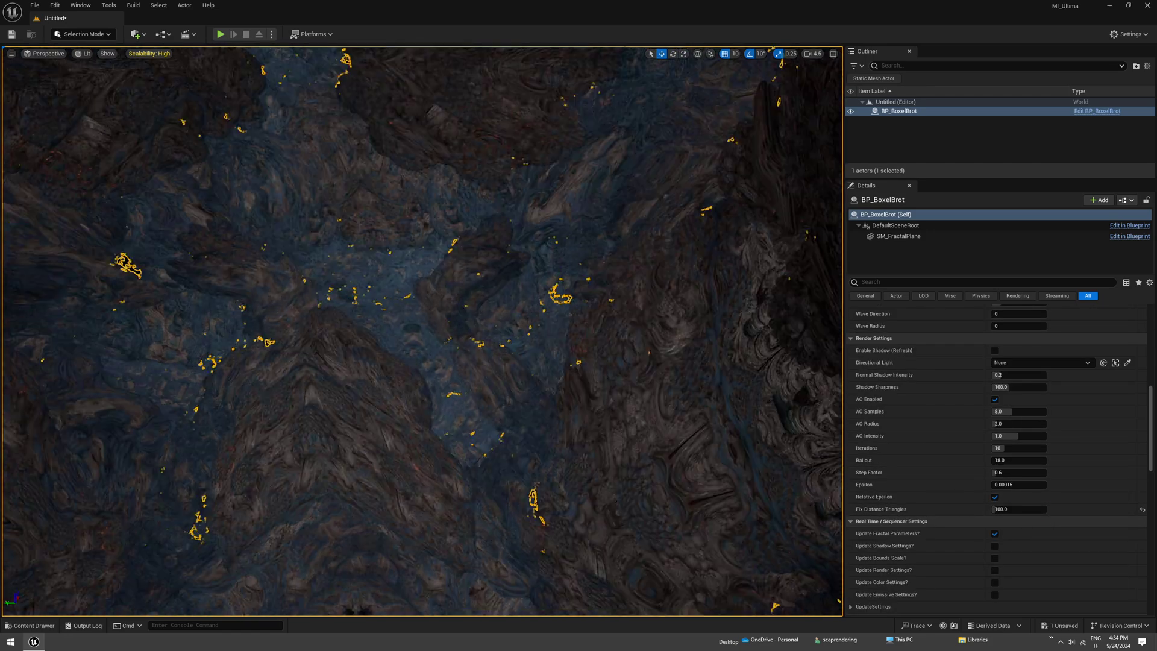
Add a Sky Light to the level.
right_click_drag(421, 332, 440, 253)
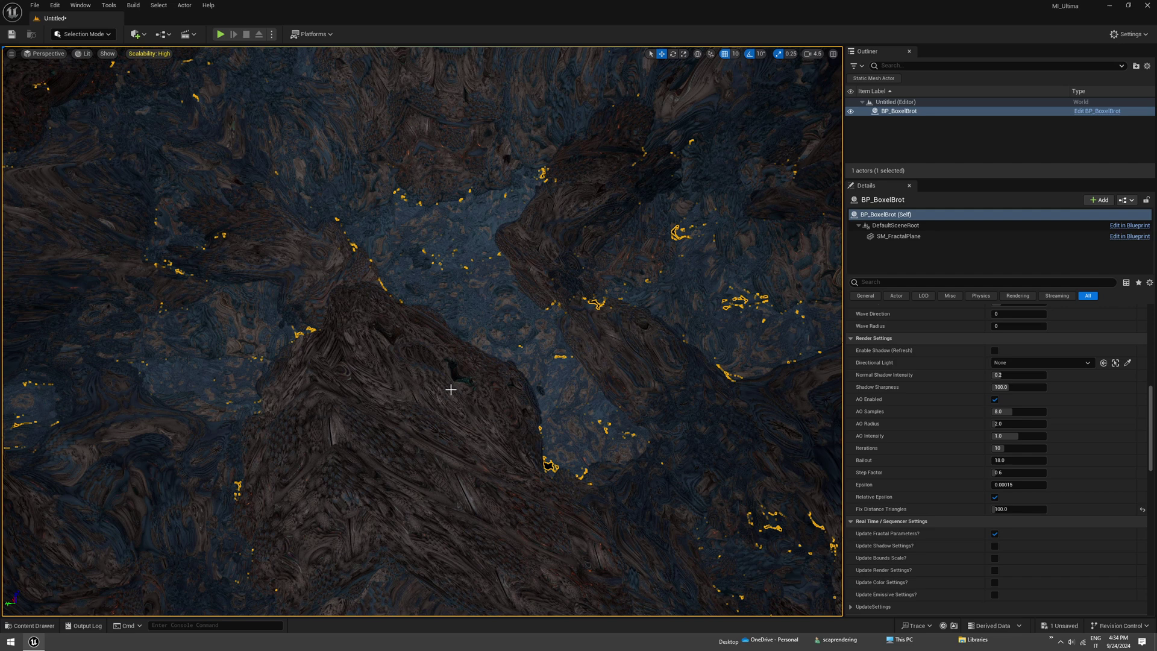
left_click(137, 34)
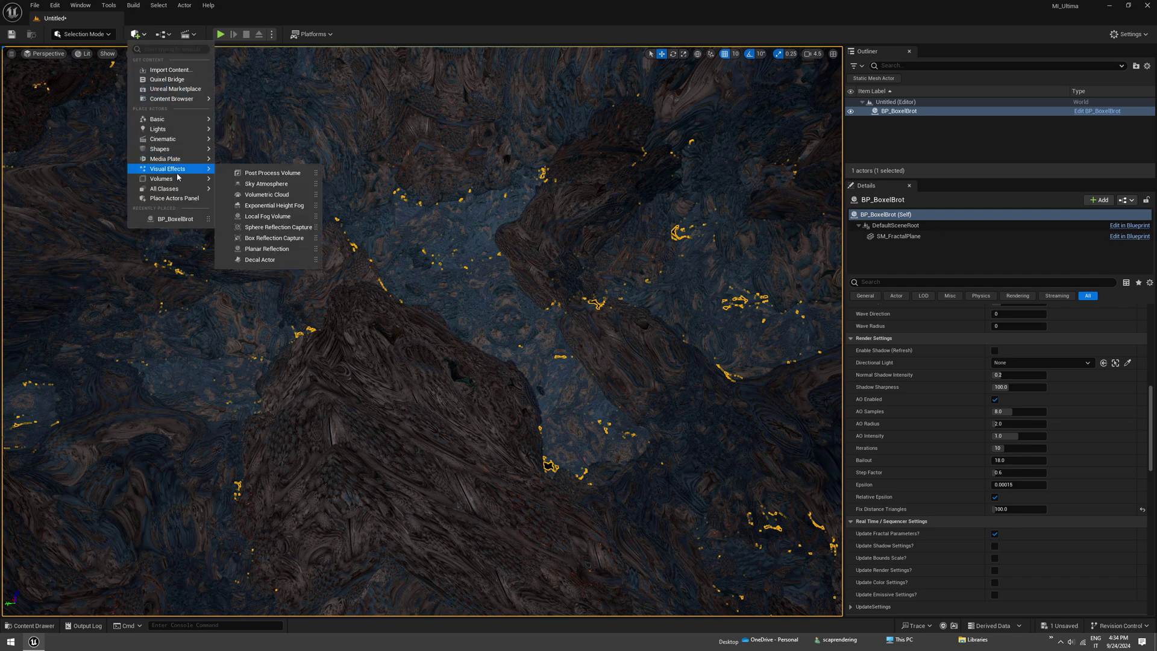
mouse_move(174, 132)
left_click(261, 176)
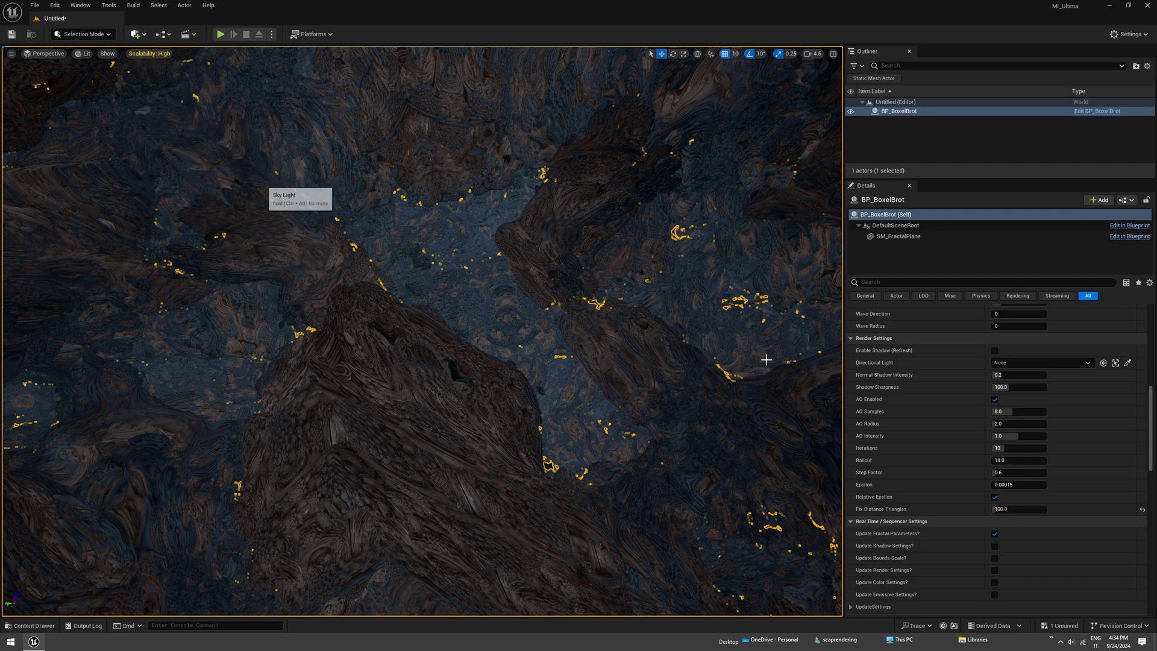
Set the Sky Light's source type to SLS Specified Cubemap and assign GrayDarkTextureCube as its cubemap.
left_click(1018, 394)
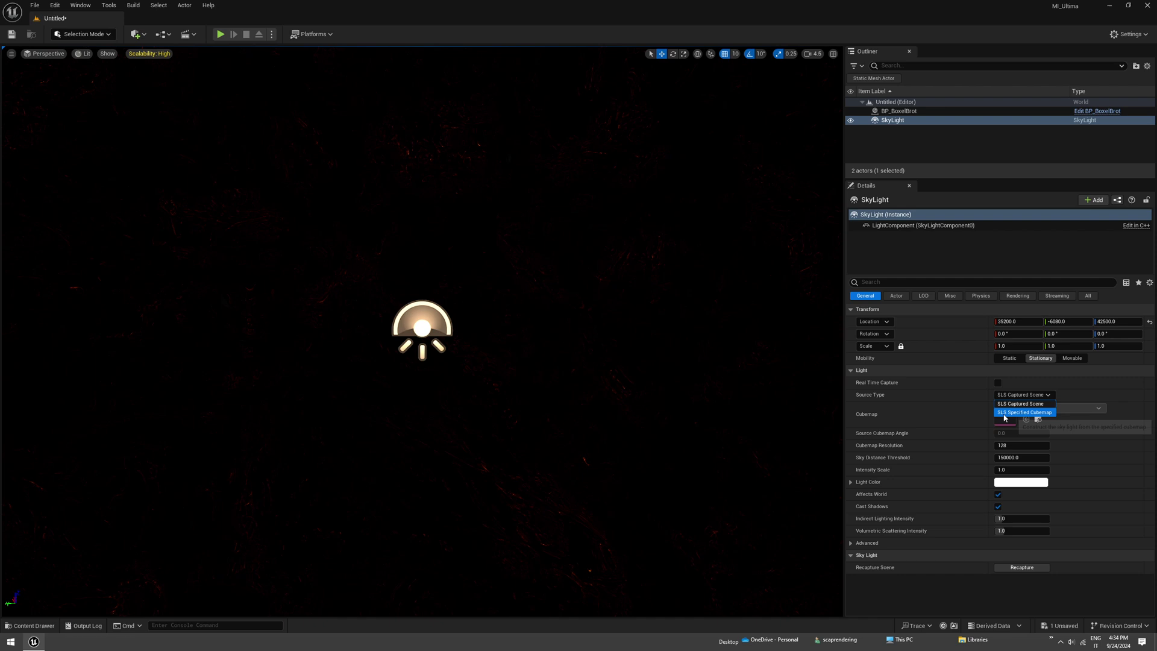
left_click(1023, 413)
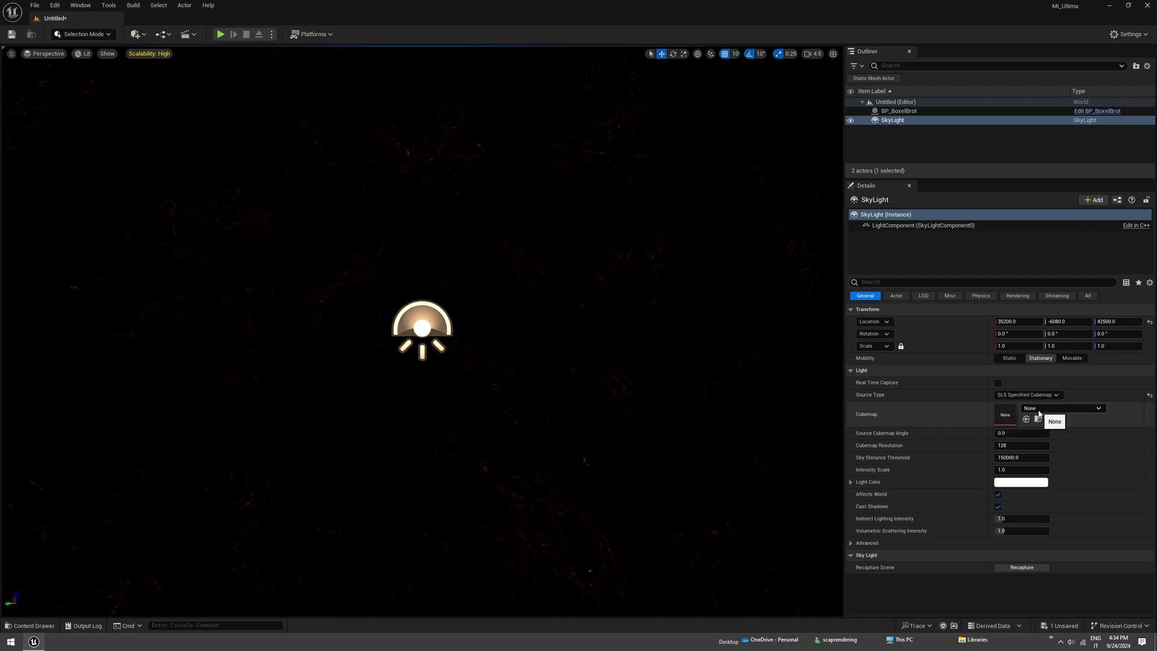
left_click(1048, 409)
scroll(1086, 511, "down", 2)
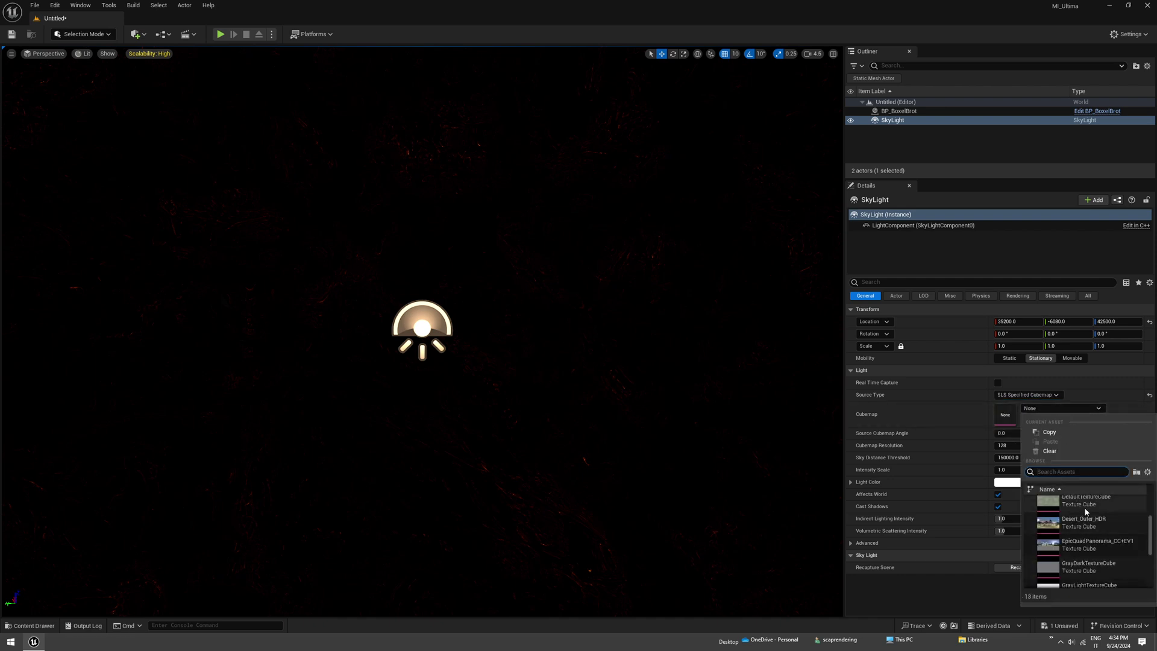
left_click(1086, 511)
left_click(1031, 409)
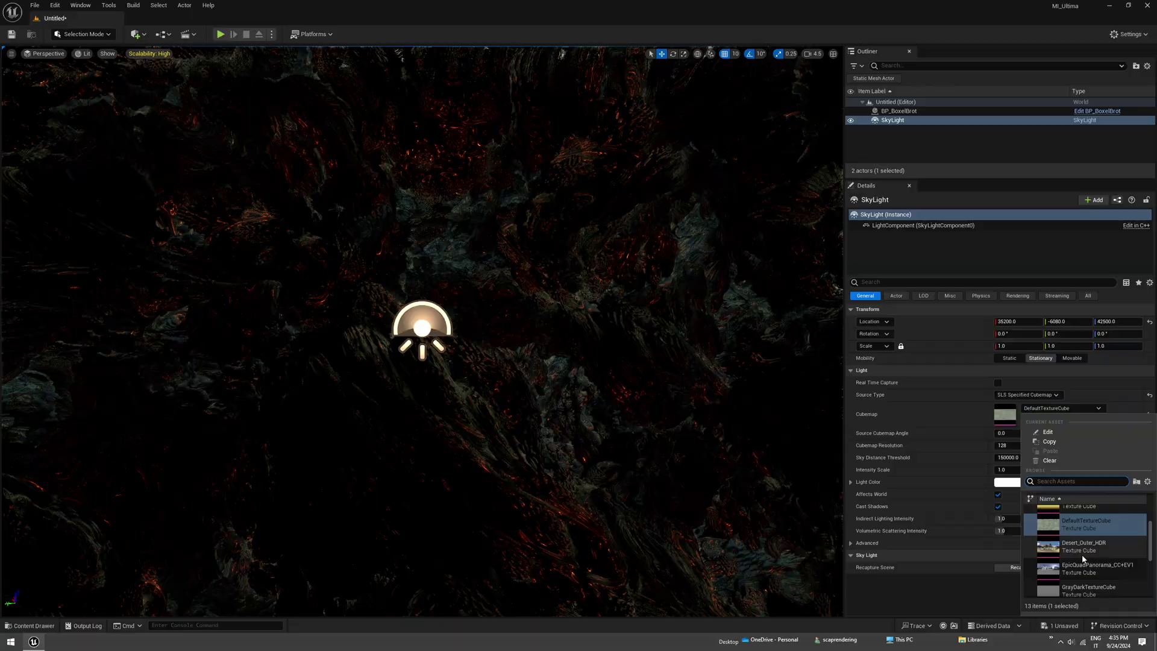
scroll(1083, 559, "down", 2)
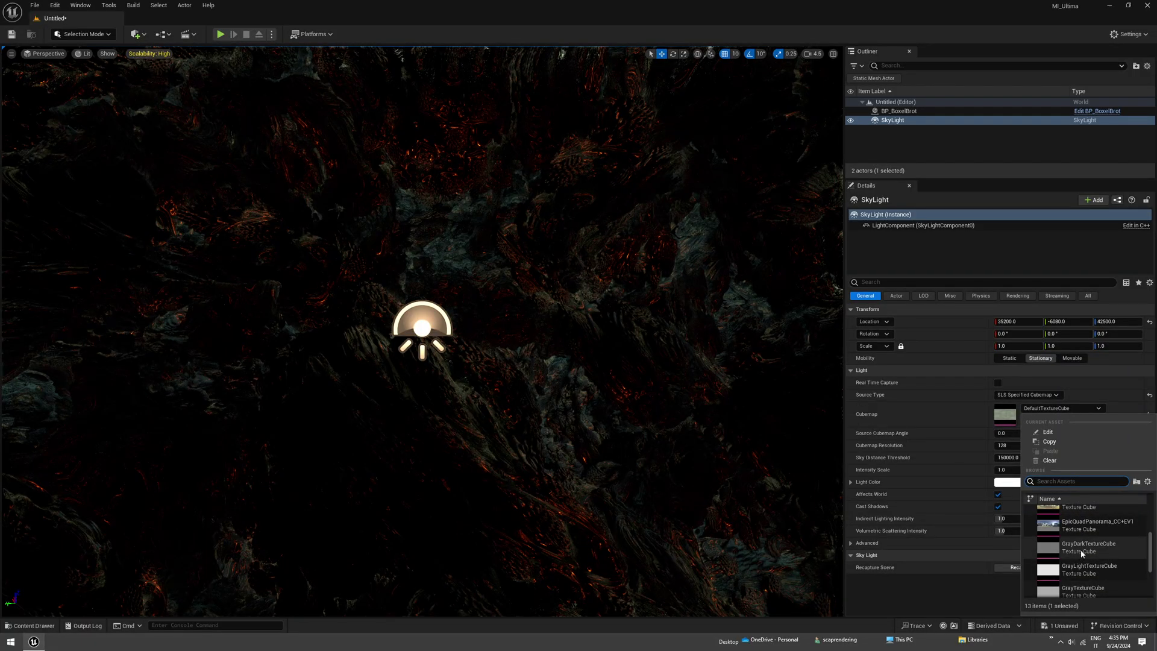
left_click(1080, 553)
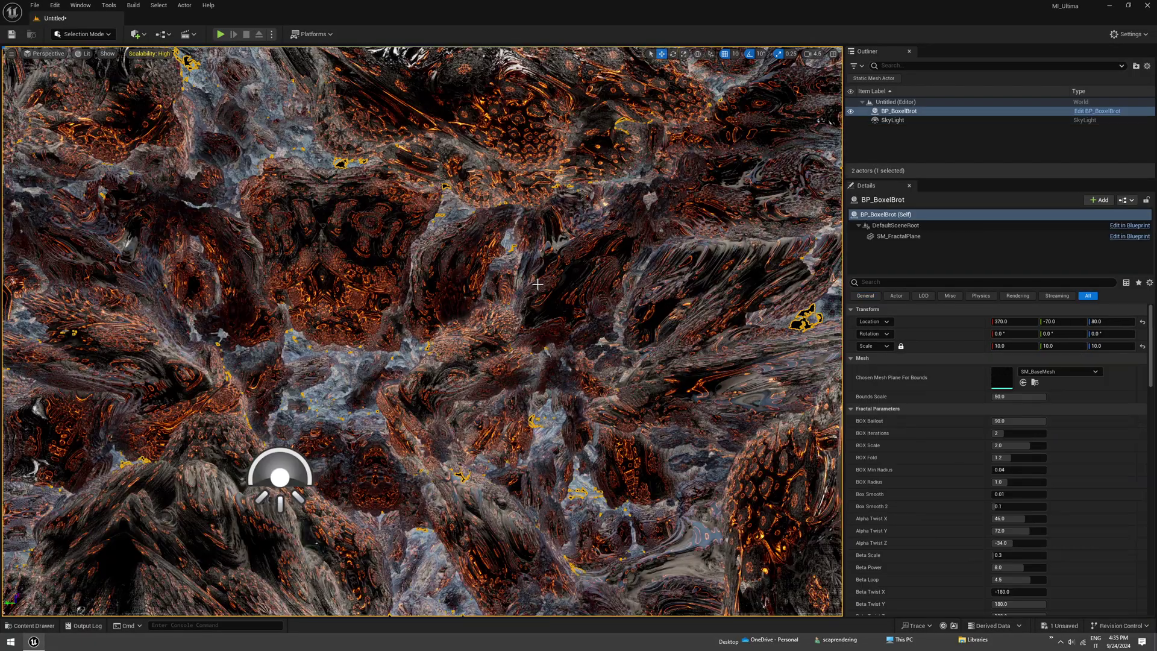
Place an Exponential Height Fog actor over the fractal surface in the level.
right_click_drag(421, 331, 410, 385)
key("w")
scroll(410, 386, "down", 2)
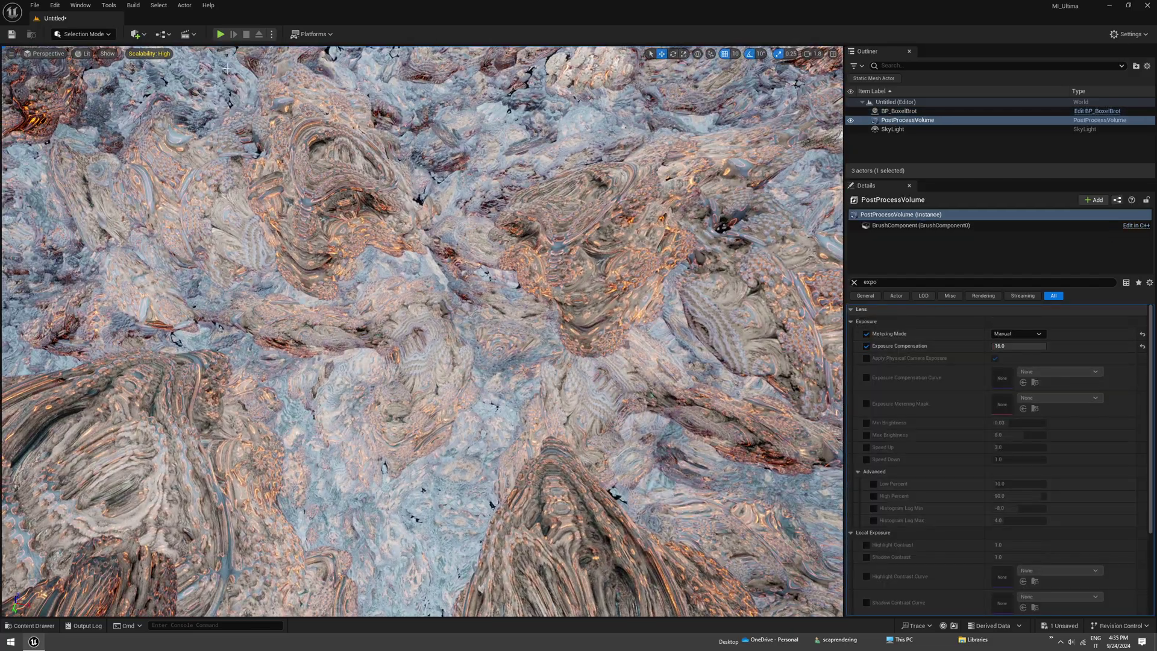
left_click(147, 40)
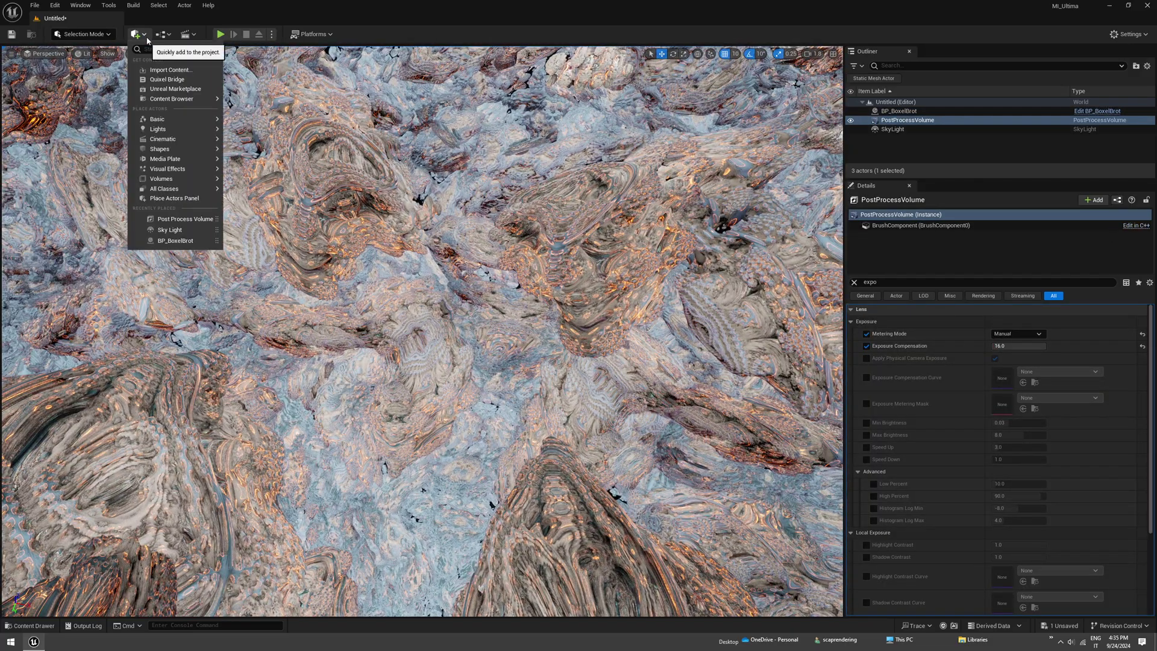
mouse_move(170, 171)
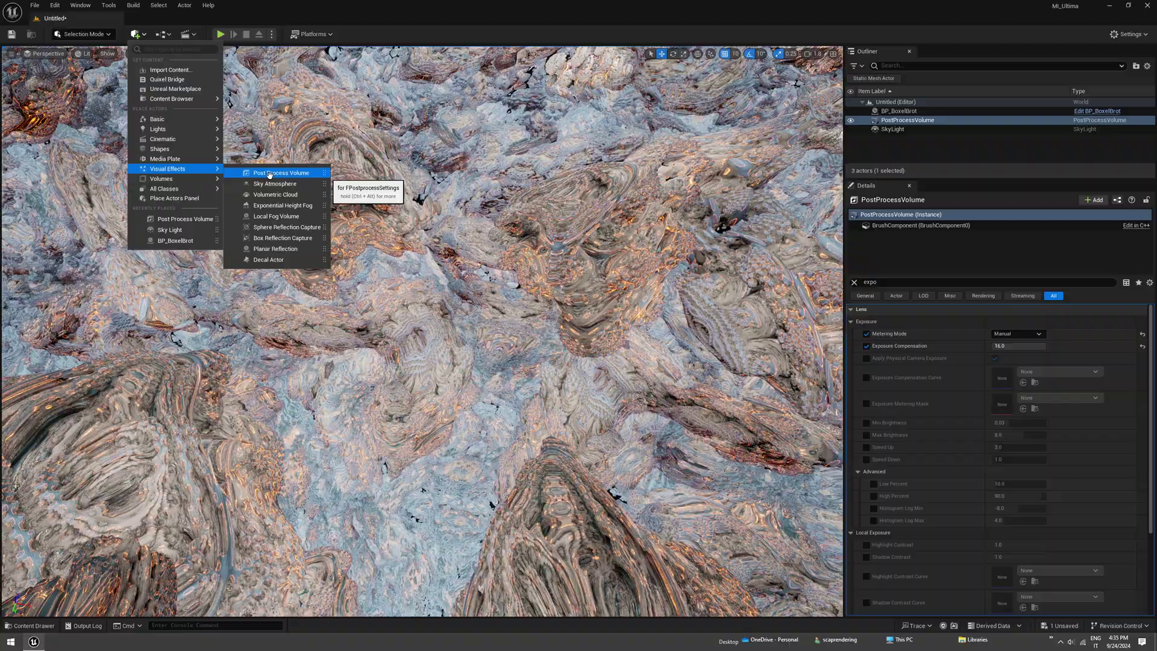
left_click_drag(282, 205, 512, 407)
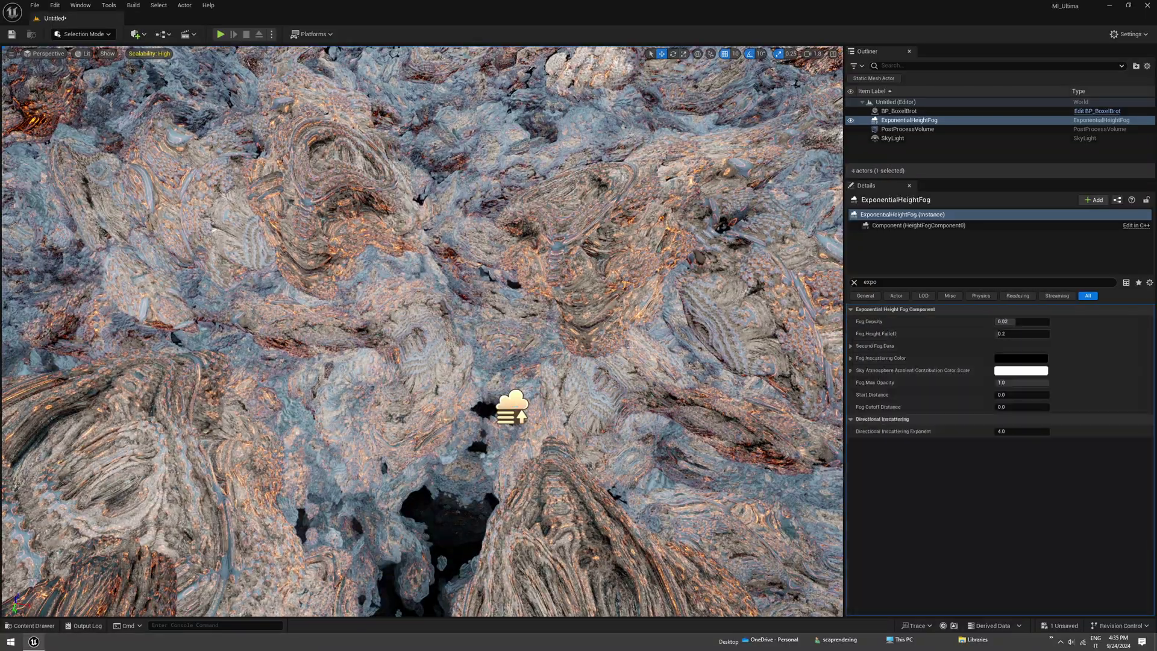
Clear the details search filter and set the height fog's Fog Inscattering Color to white.
key("w")
right_click_drag(422, 332, 428, 428)
key("w")
left_click(854, 282)
scroll(981, 413, "down", 1)
left_click(1005, 391)
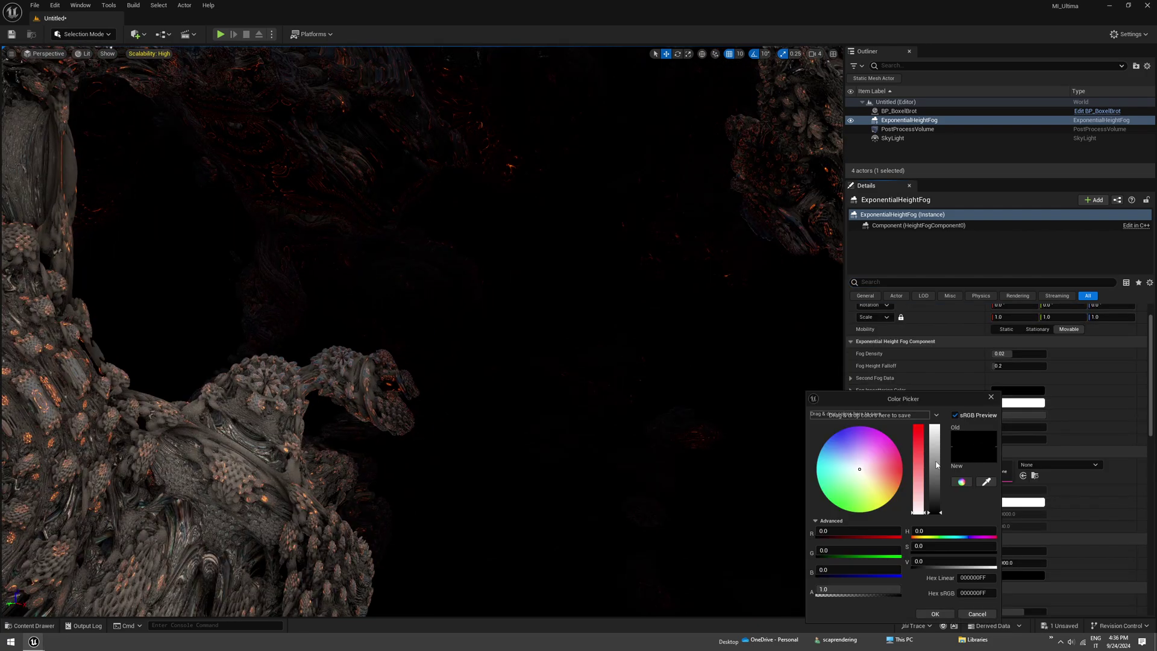
left_click_drag(936, 465, 928, 387)
left_click(934, 614)
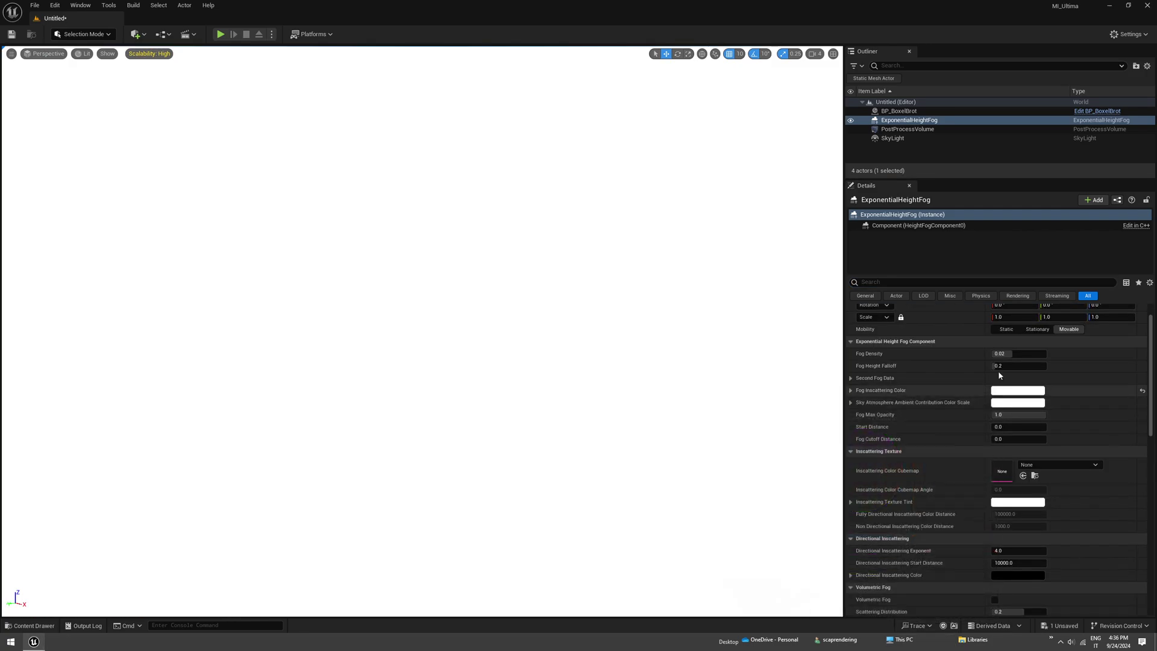
Lower the height fog's Fog Density to about 0.0016 and enable Volumetric Fog.
left_click_drag(1009, 353, 993, 353)
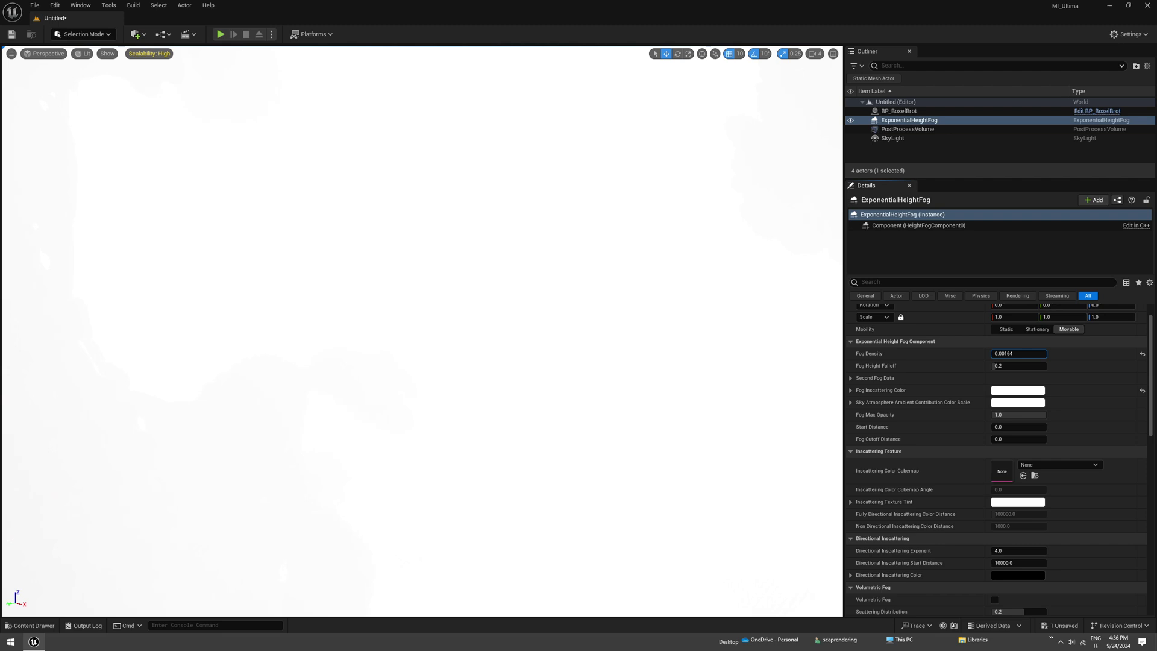
scroll(966, 392, "down", 6)
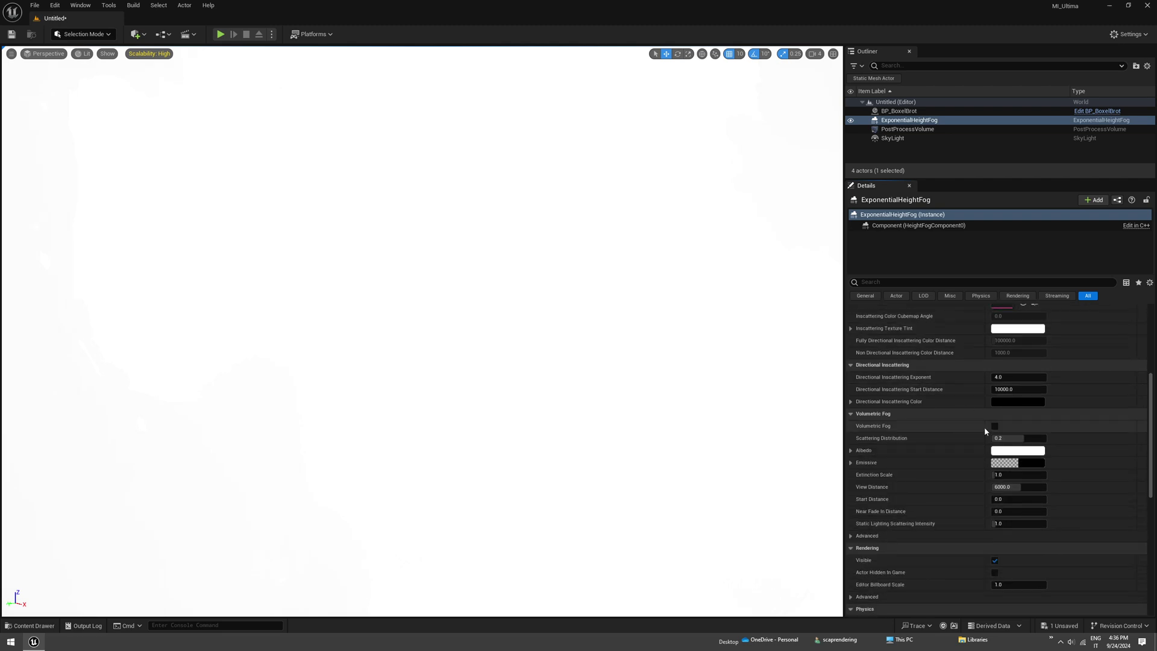
left_click(995, 427)
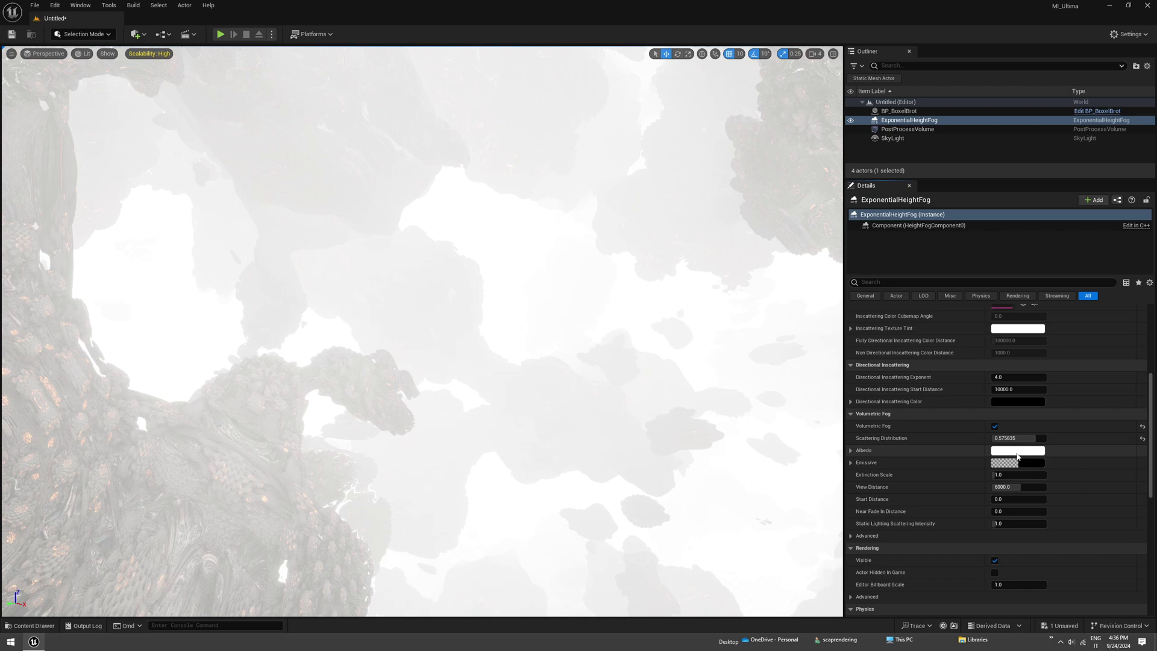
Darken the height fog's volumetric Albedo to a very dark grey with a slight yellowish tint.
scroll(963, 482, "down", 1)
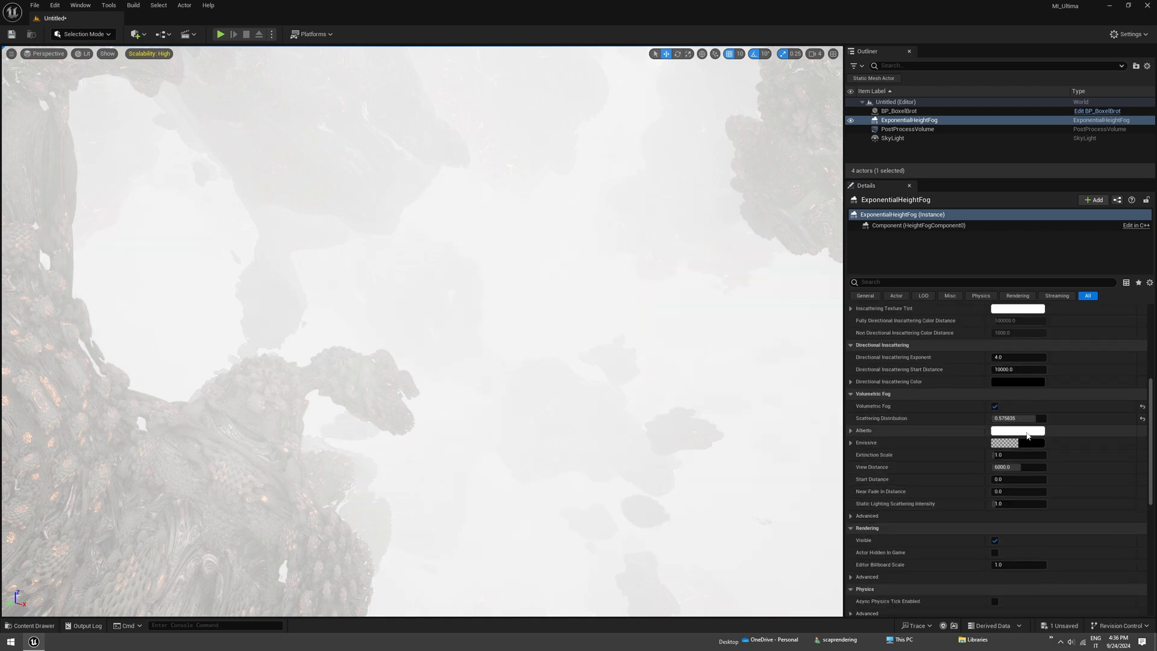
left_click(1017, 431)
left_click(955, 476)
left_click_drag(956, 475, 956, 508)
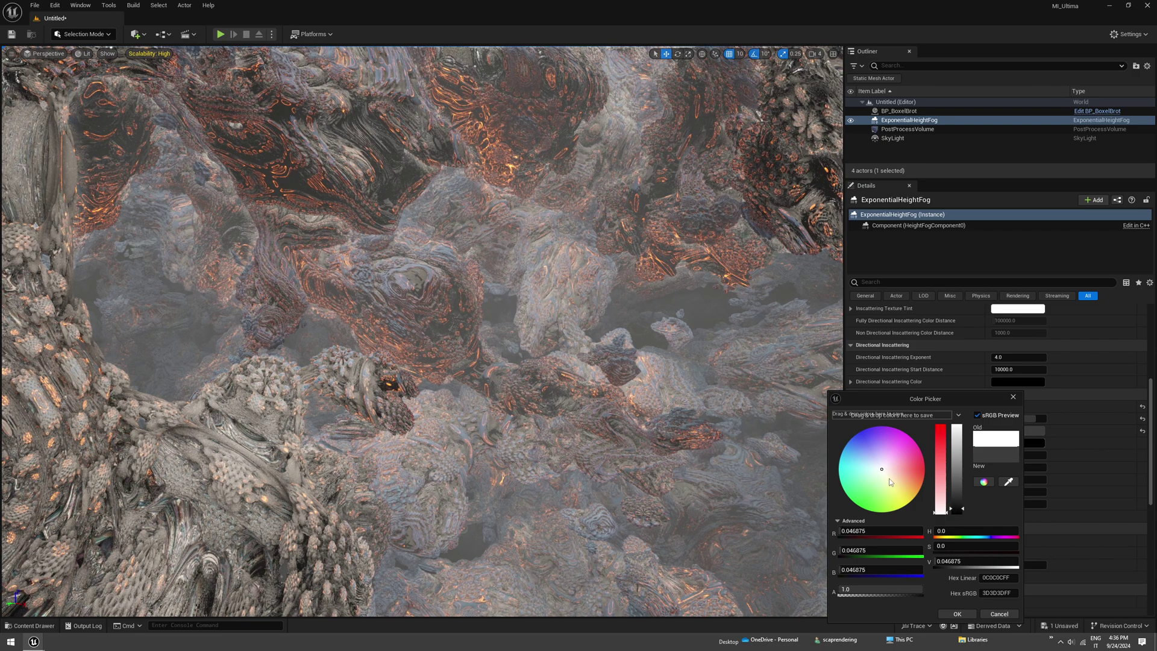
left_click(886, 481)
left_click_drag(886, 480, 887, 481)
left_click(955, 613)
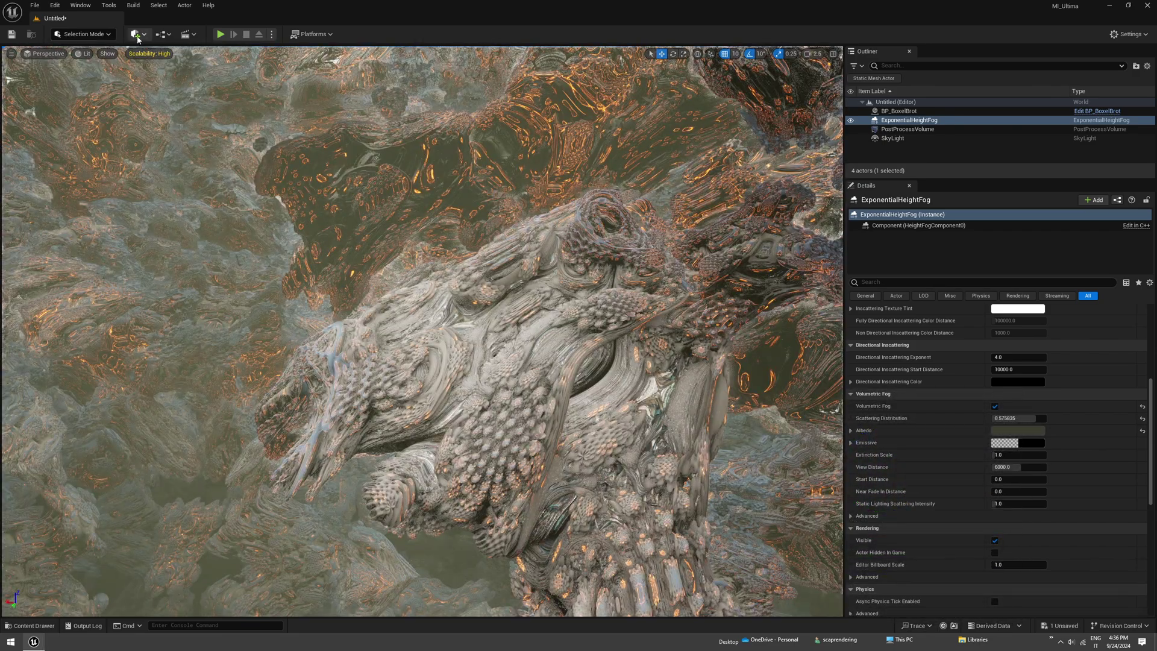
Place a Cine Camera Actor in the level.
left_click(136, 34)
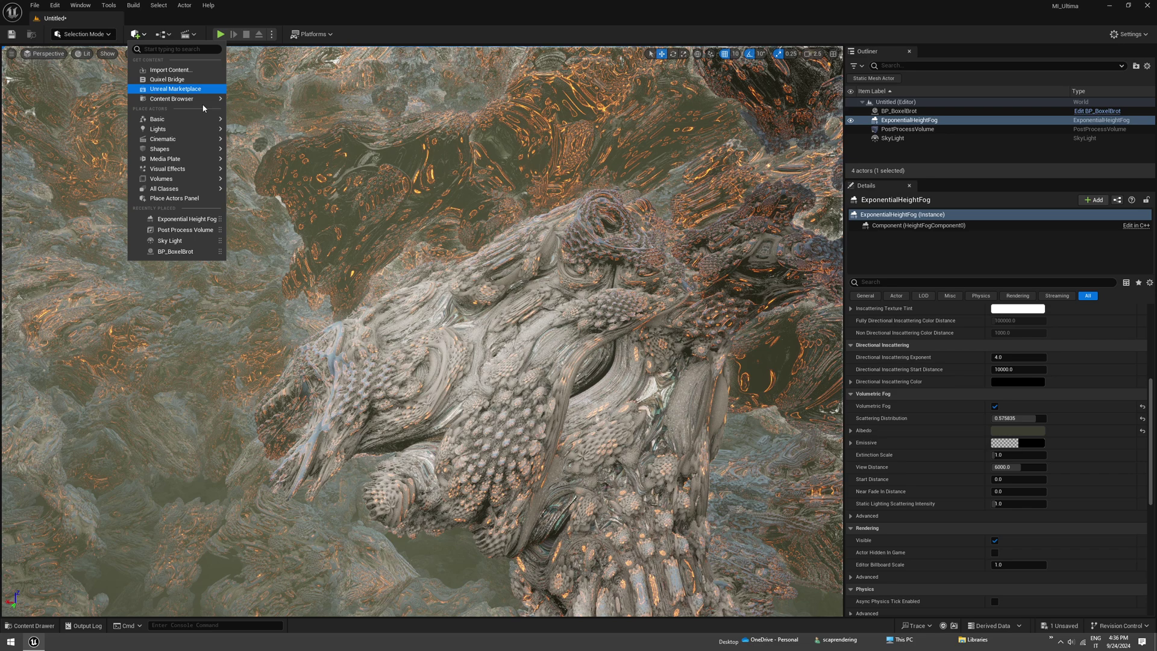
mouse_move(178, 142)
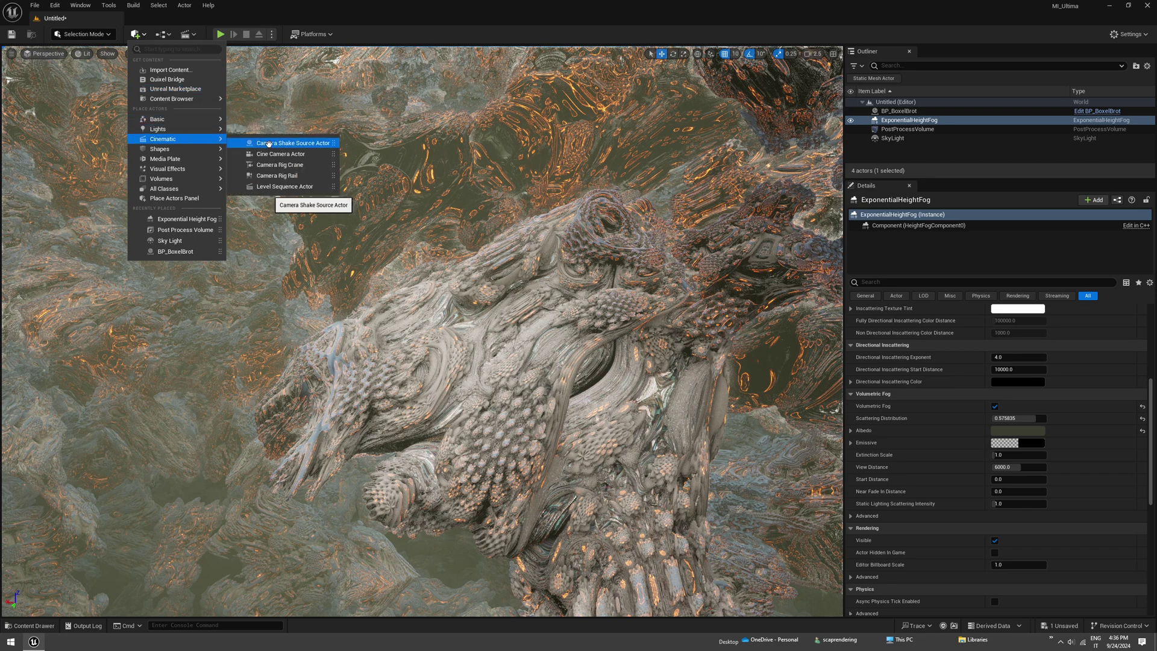
left_click(271, 153)
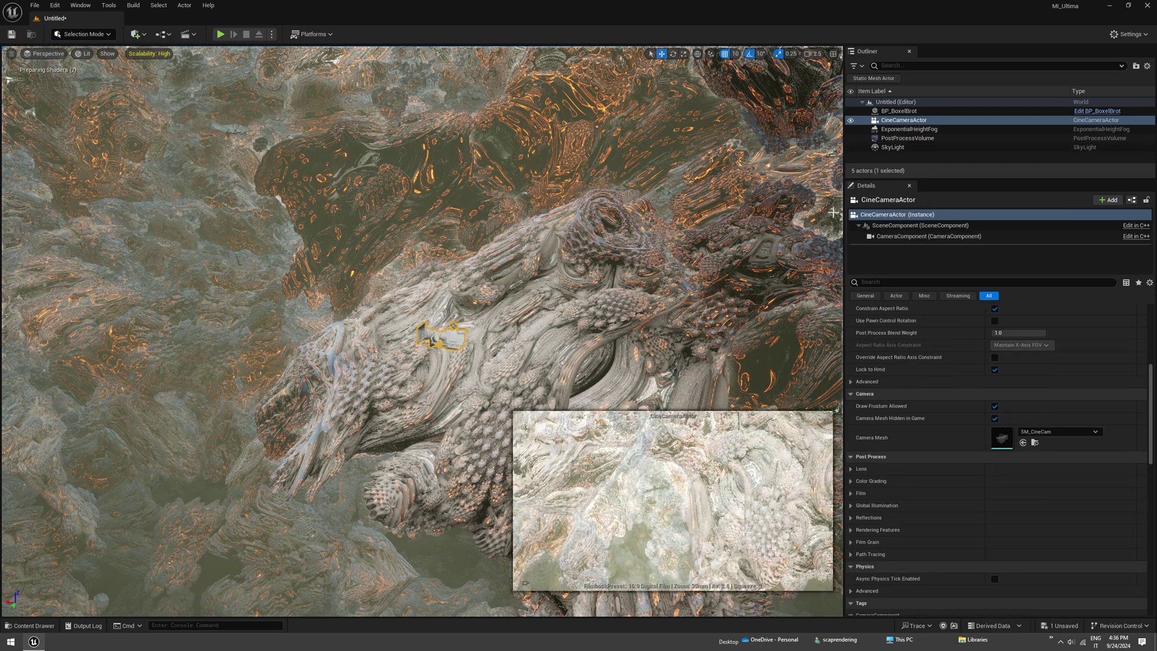
Pilot the cine camera and frame the layered disc-shaped formation on the fractal surface.
right_click(892, 120)
left_click(931, 218)
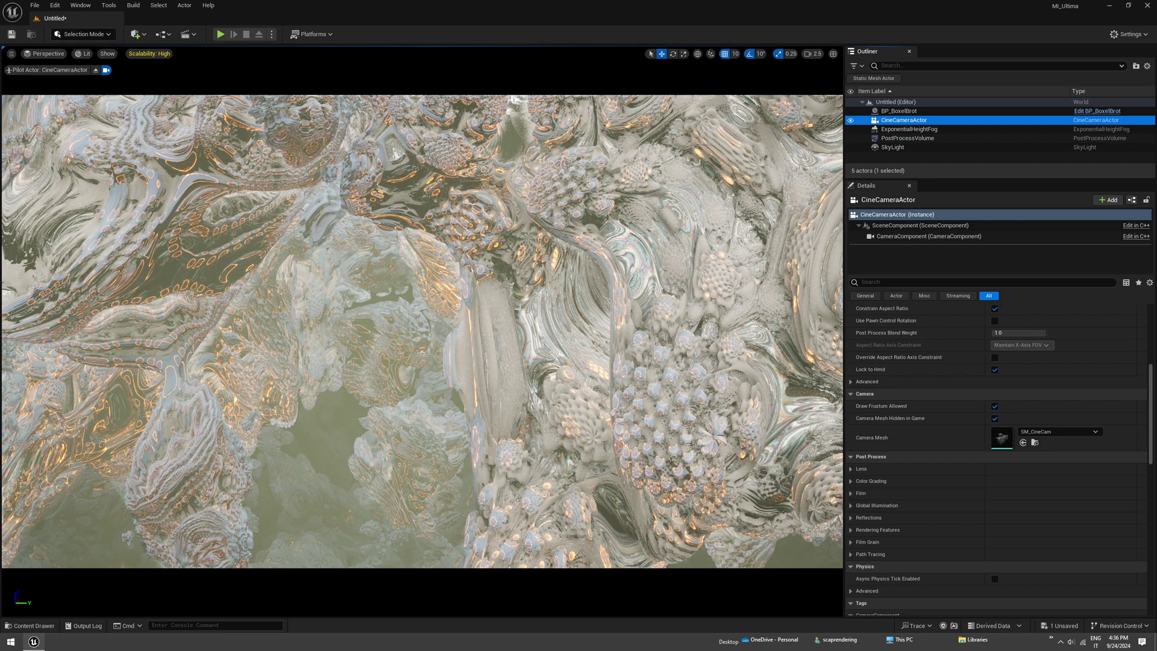
right_click_drag(519, 308, 651, 253)
scroll(519, 307, "down", 3)
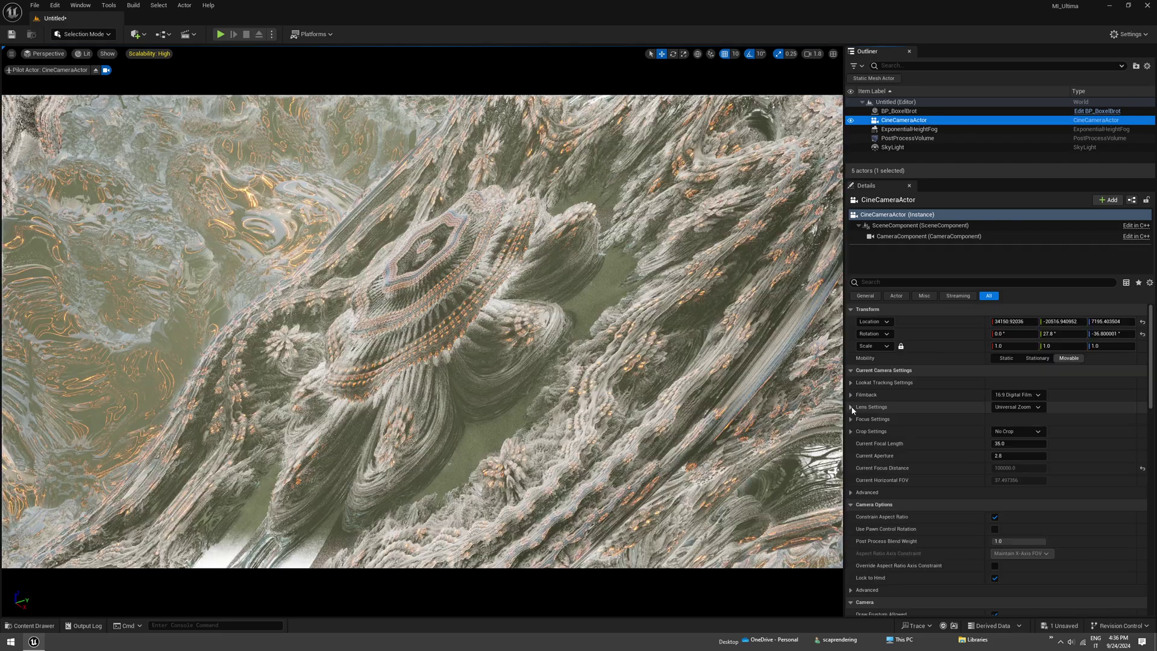
Set the camera's Lens Settings to Custom with a Min FStop of 0.0001 and reveal its Focus Settings.
left_click(852, 407)
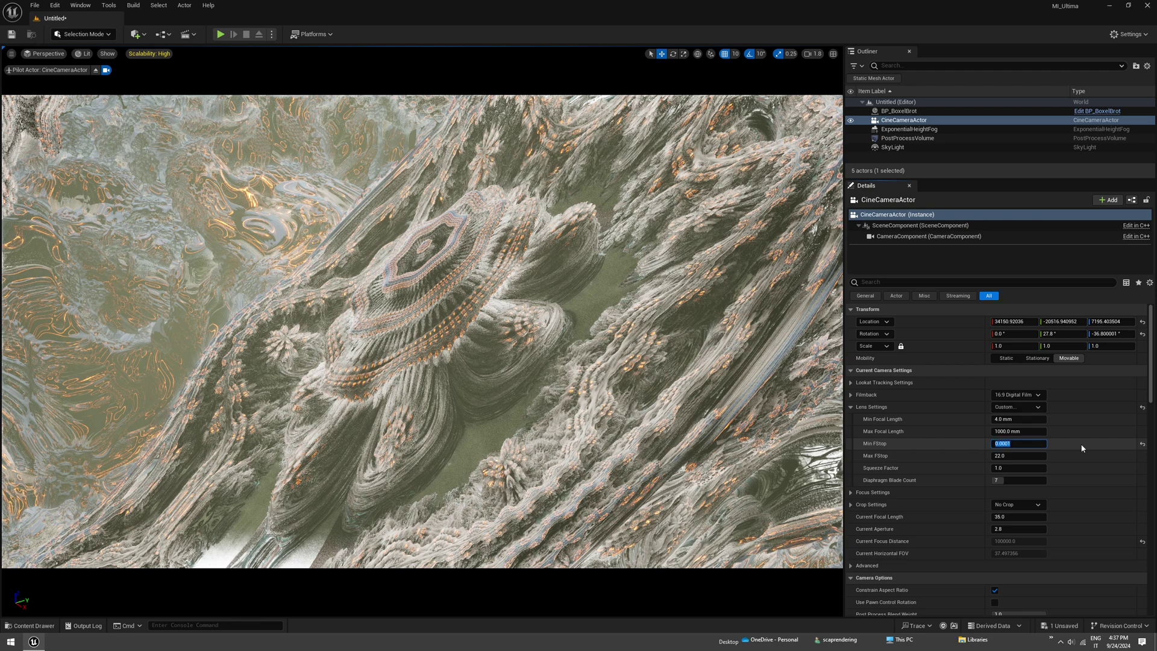
left_click(849, 492)
scroll(934, 464, "down", 2)
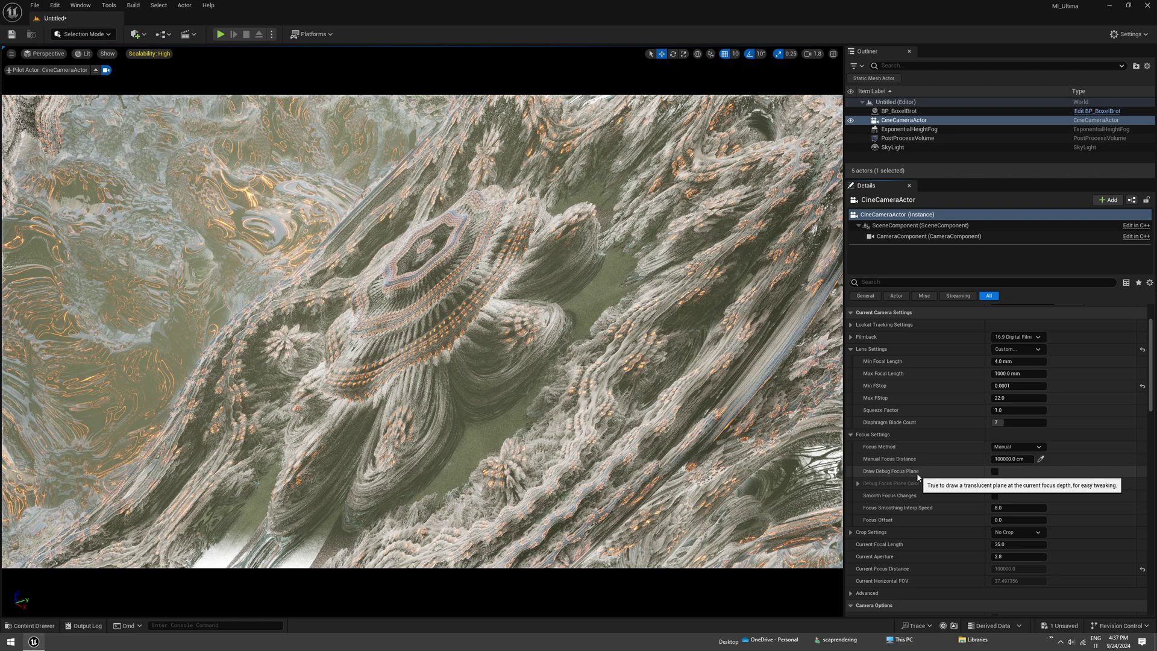
Using the debug focus plane as a guide, set Manual Focus Distance to about 1805 cm, and lower Current Aperture to about 0.129.
left_click(994, 471)
left_click(1015, 459)
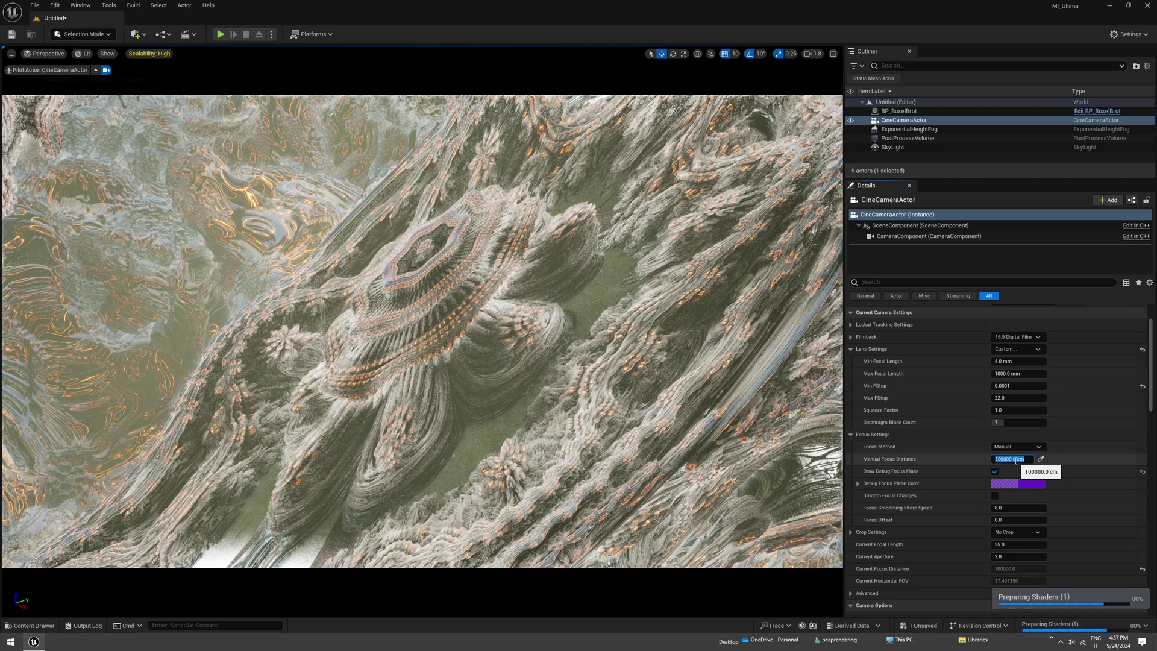
type("1.5")
key("Return")
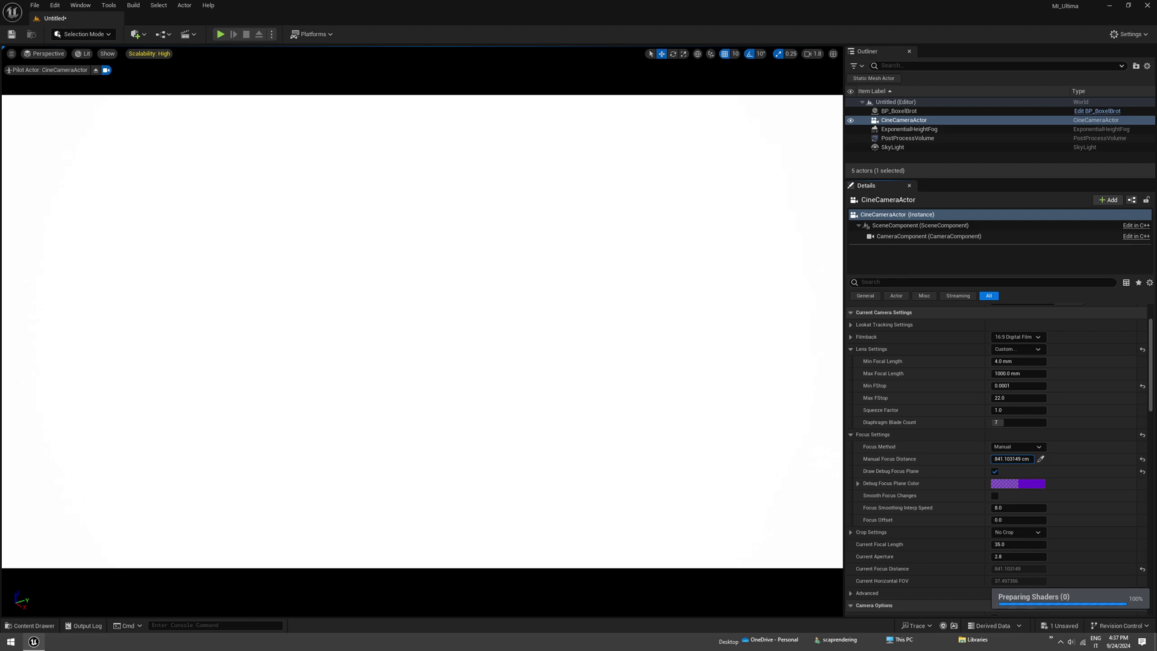
left_click_drag(1012, 459, 1063, 459)
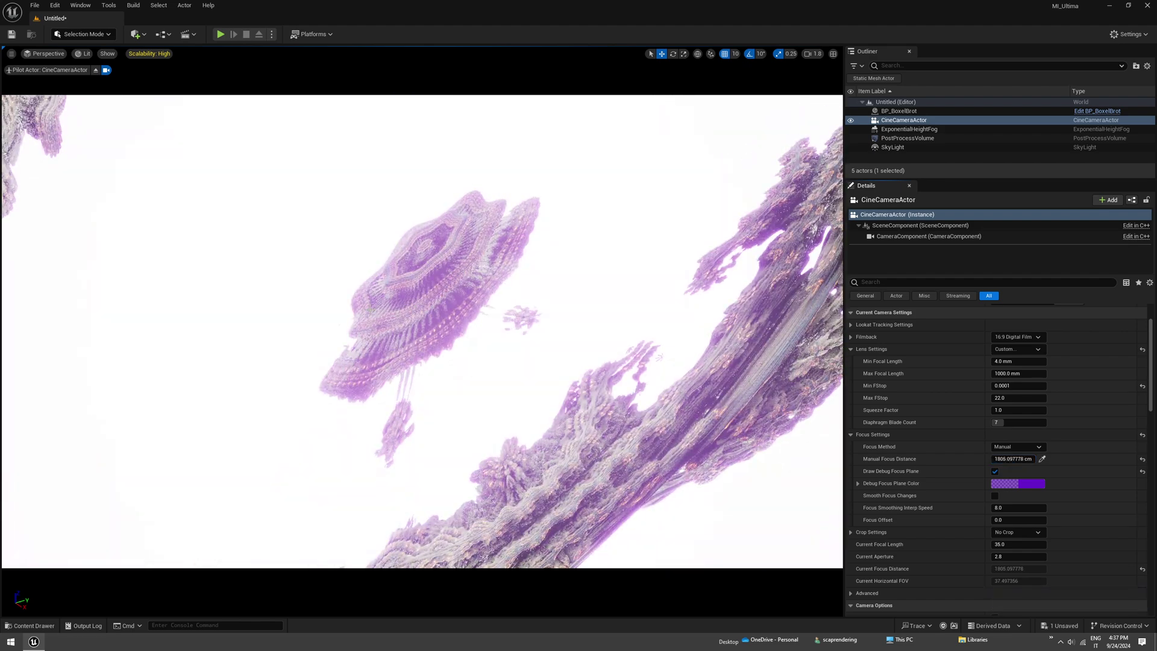
left_click(994, 472)
scroll(877, 538, "down", 1)
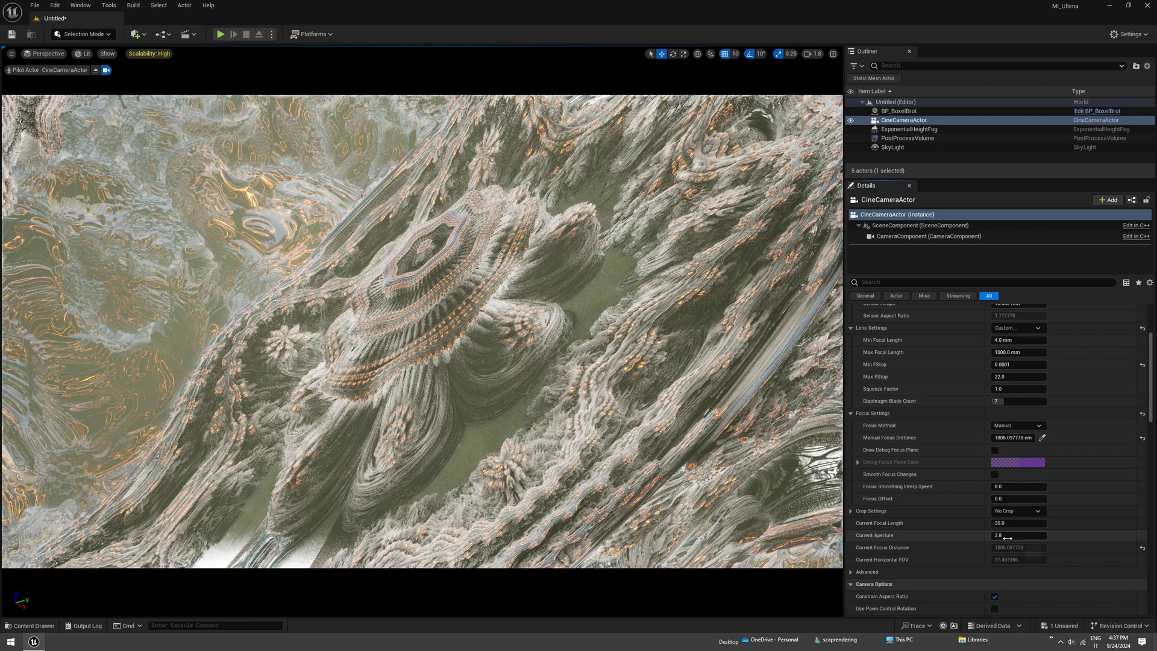
mouse_move(1007, 538)
left_mouse_down()
mouse_move(976, 538)
mouse_move(1012, 535)
left_mouse_up()
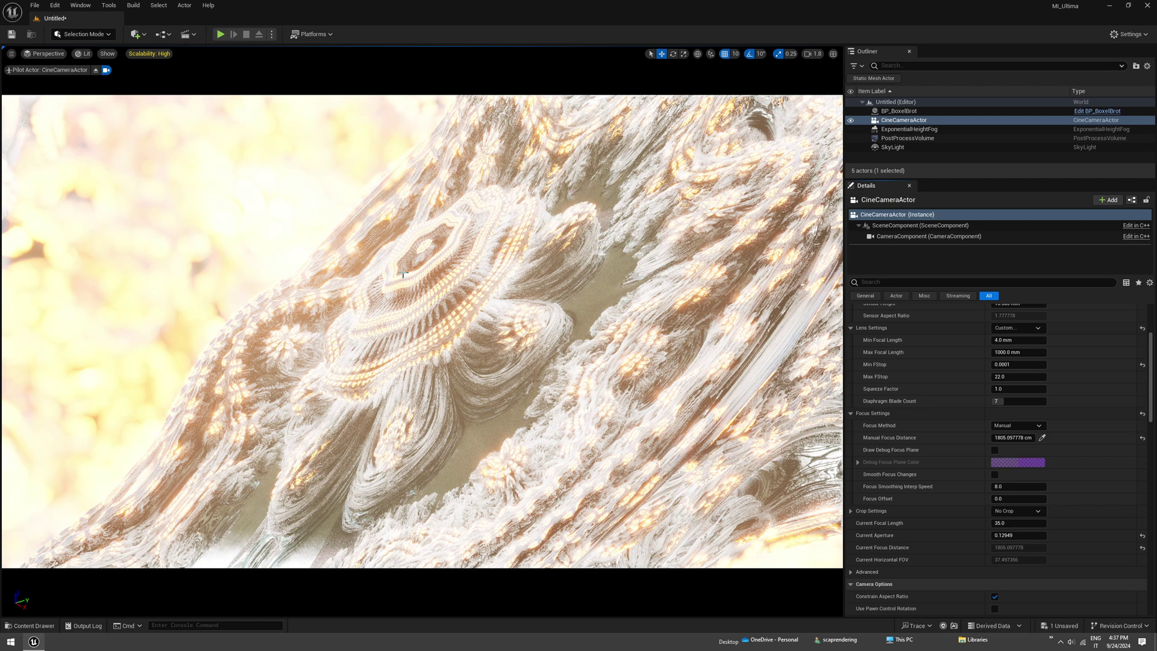
Filter the camera's details for "expos", set Metering Mode to Manual and Exposure Compensation to about 6.28.
scroll(952, 438, "up", 5)
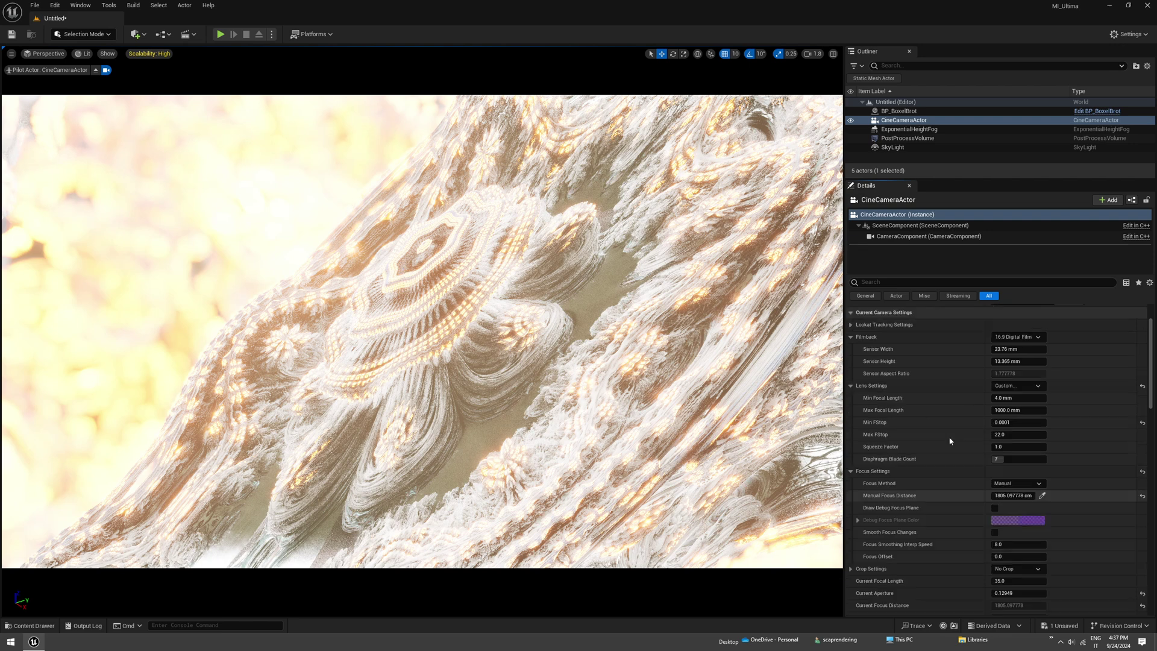
left_click(875, 282)
type("expos")
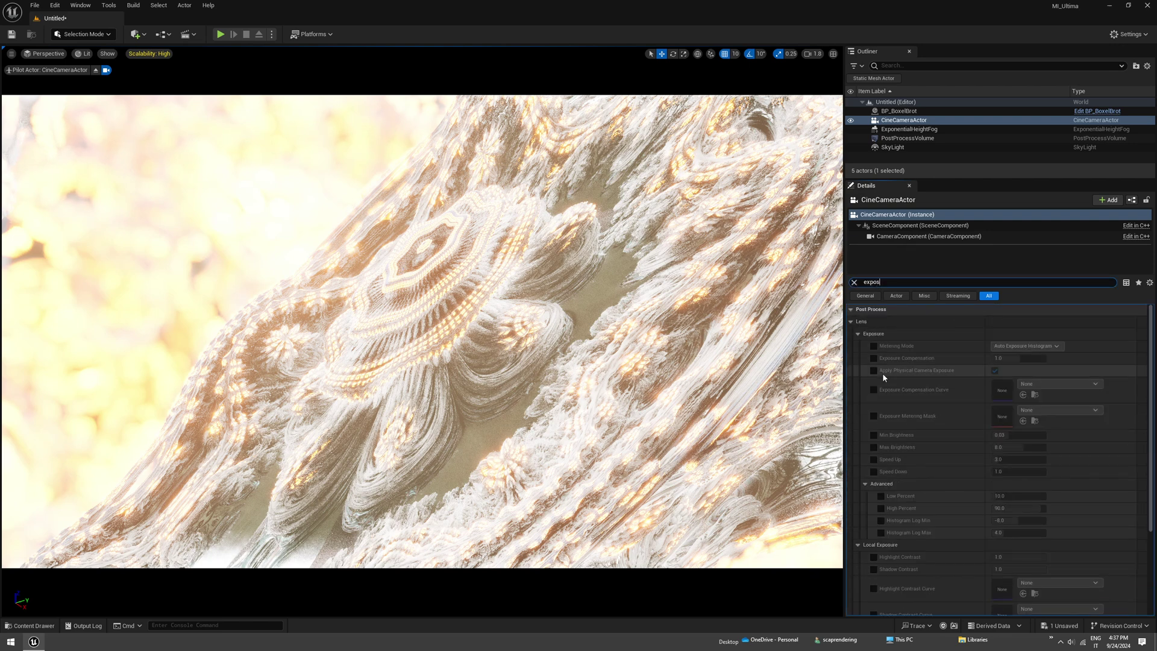
left_click(873, 358)
left_click(1018, 347)
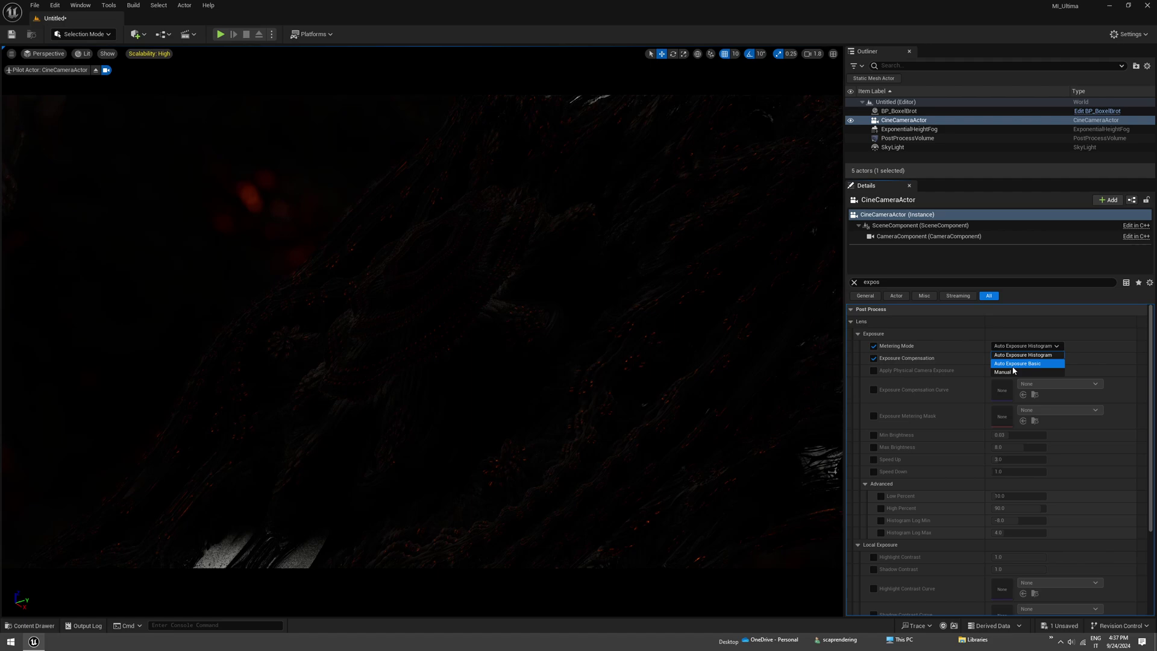
left_click(1017, 372)
mouse_move(1012, 358)
left_mouse_down()
mouse_move(1048, 358)
mouse_move(1021, 358)
left_mouse_up()
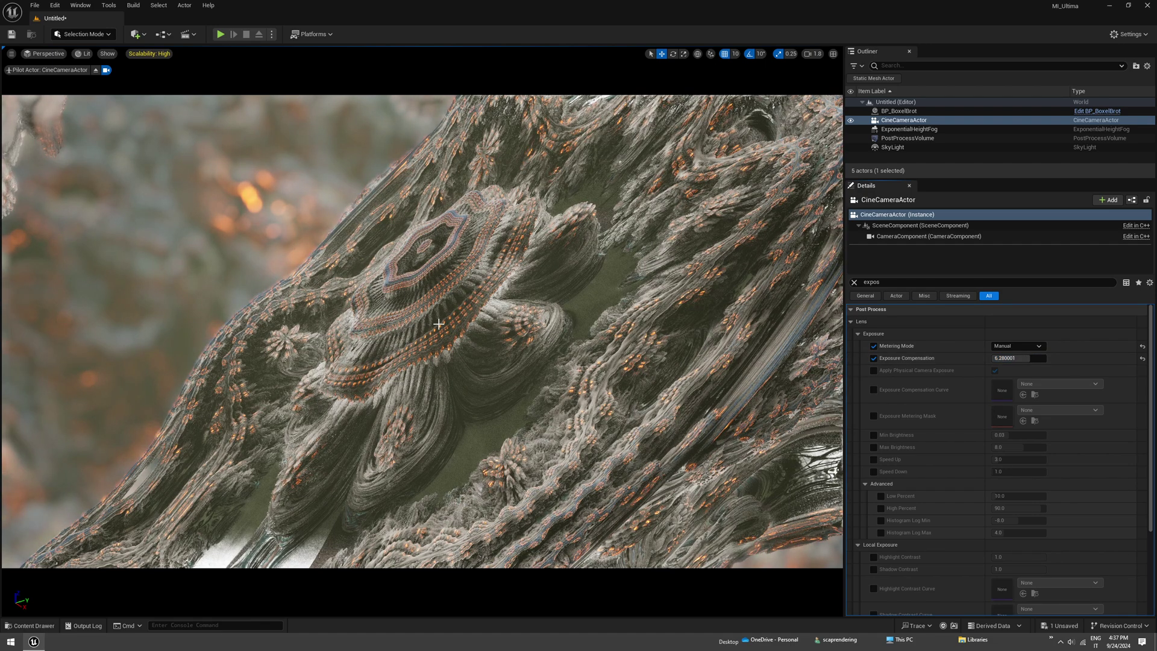
Duplicate the configured cine camera and select the fractal in the viewport.
left_click(906, 121)
key("ctrl+d")
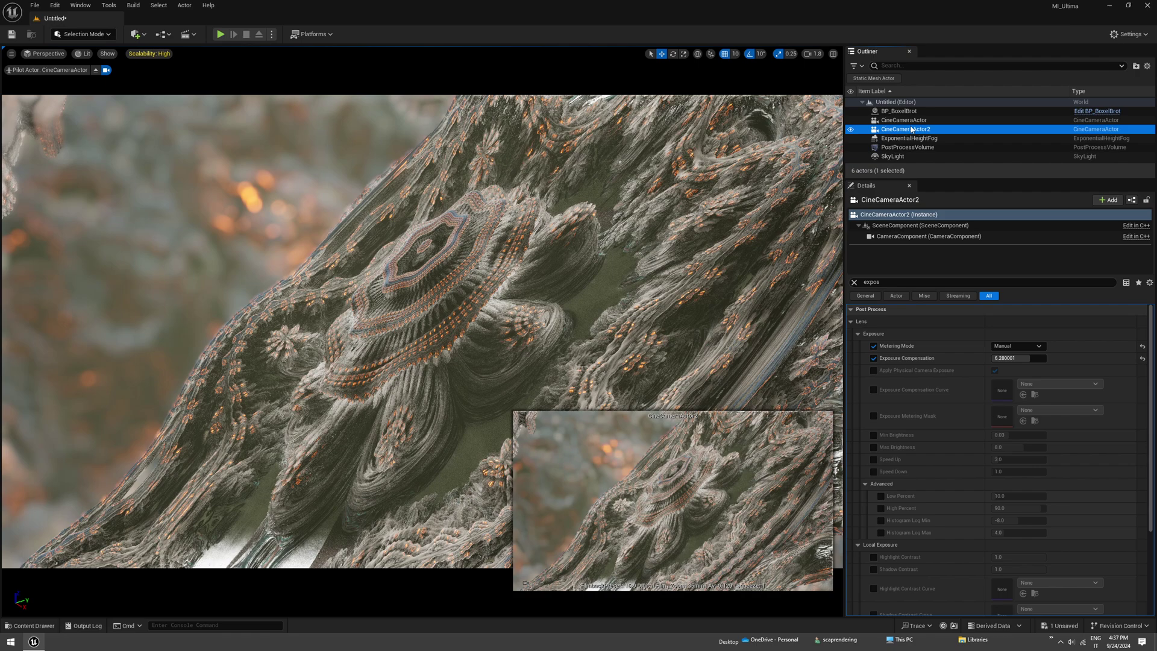
left_click(421, 318)
Fly the piloted camera to a close-up of a rounded glowing fractal formation, using Game View to hide the selection outline.
right_click_drag(421, 319, 289, 268)
scroll(421, 318, "down", 3)
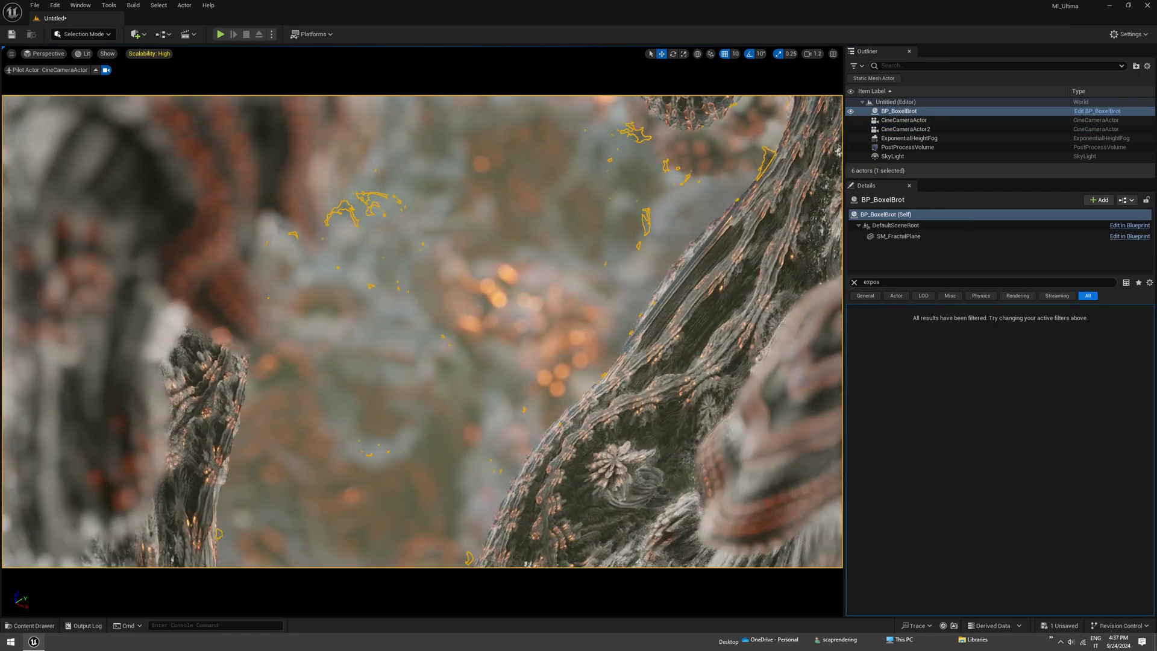
key("w")
right_click_drag(464, 315, 681, 363)
key("g")
key("w")
key("w")
key("w")
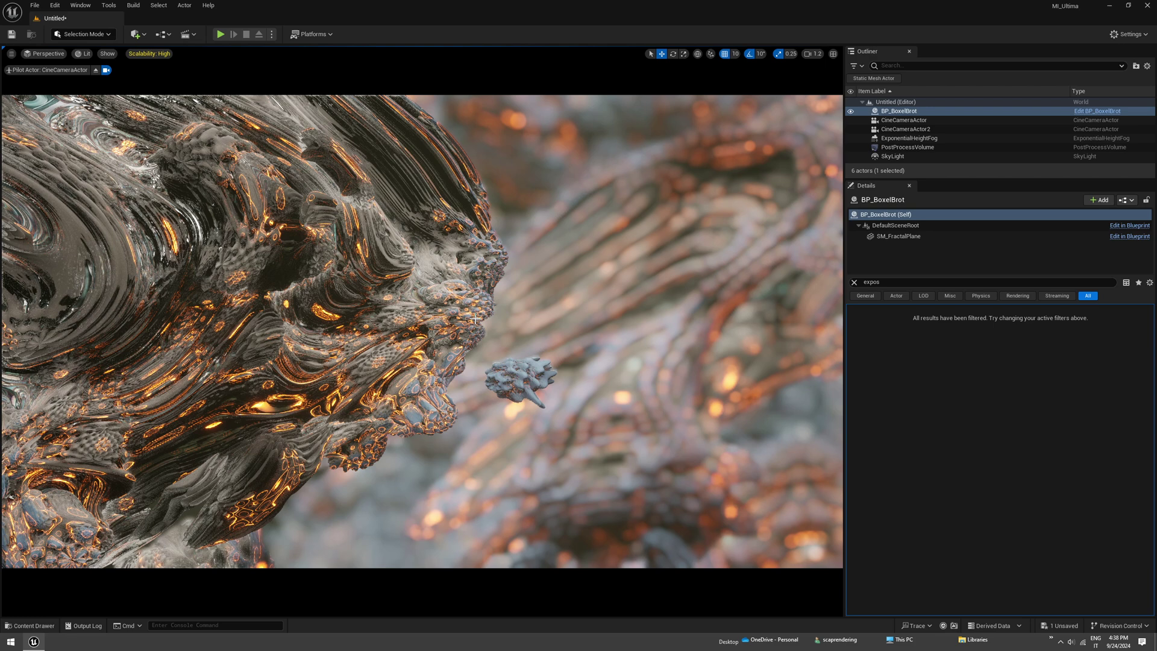
Clear the details filter and switch the fractal's AO Enabled option off and back on to compare the shading.
left_click(854, 282)
scroll(927, 493, "down", 10)
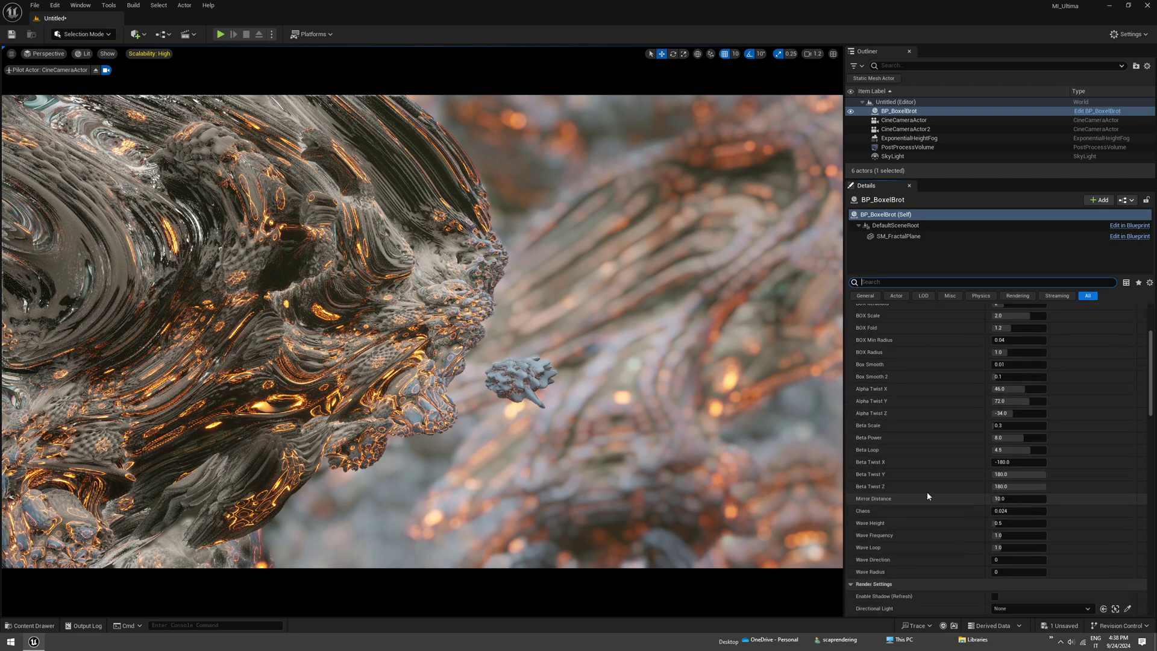
scroll(923, 489, "down", 3)
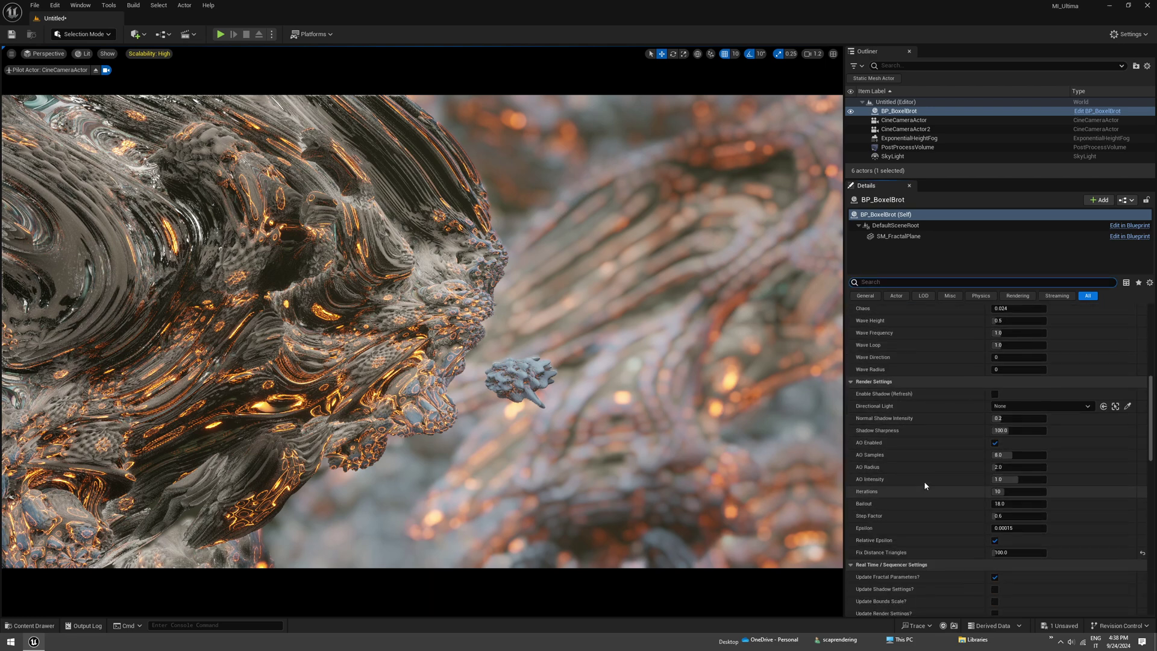
left_click(994, 443)
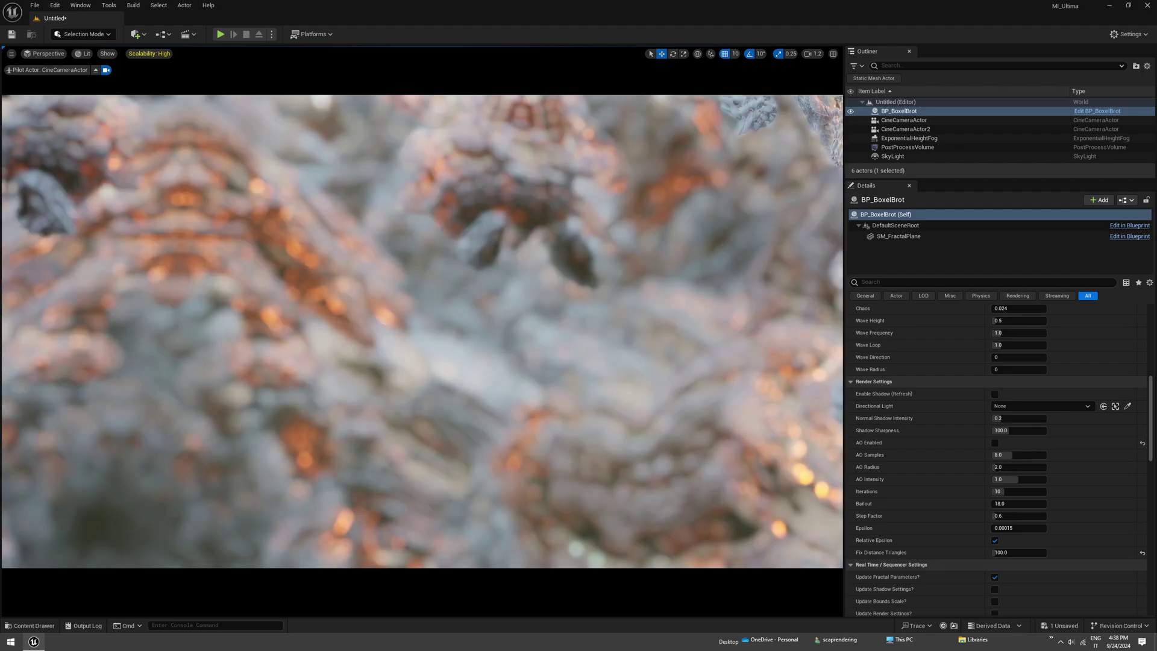
right_click_drag(422, 332, 421, 271)
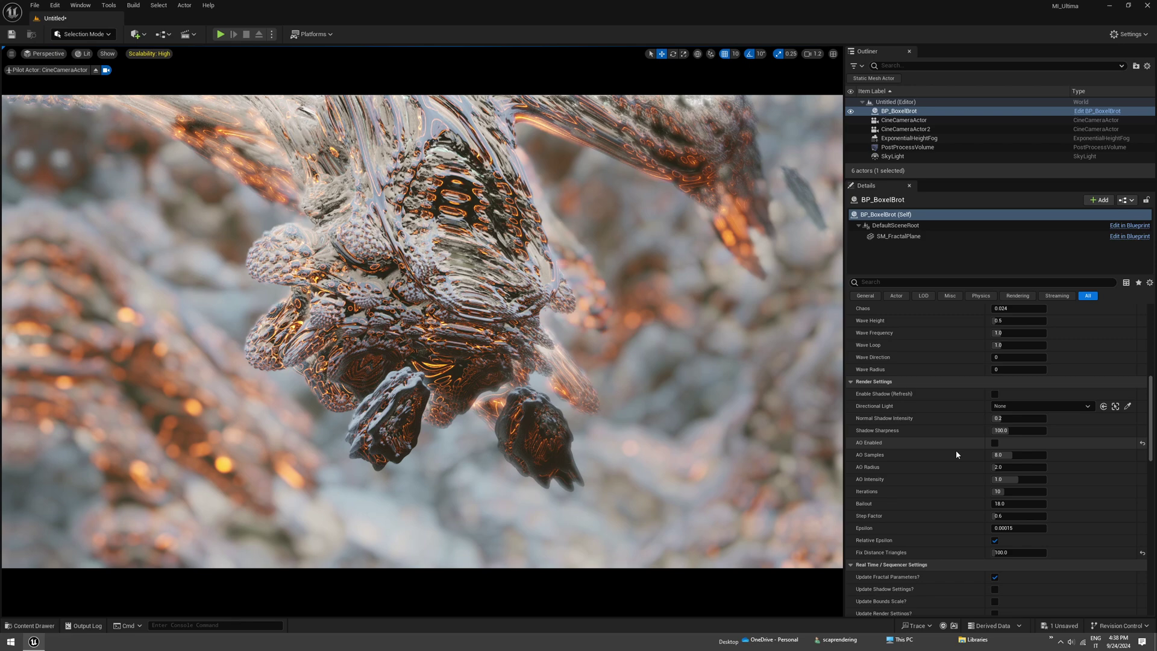
left_click(994, 444)
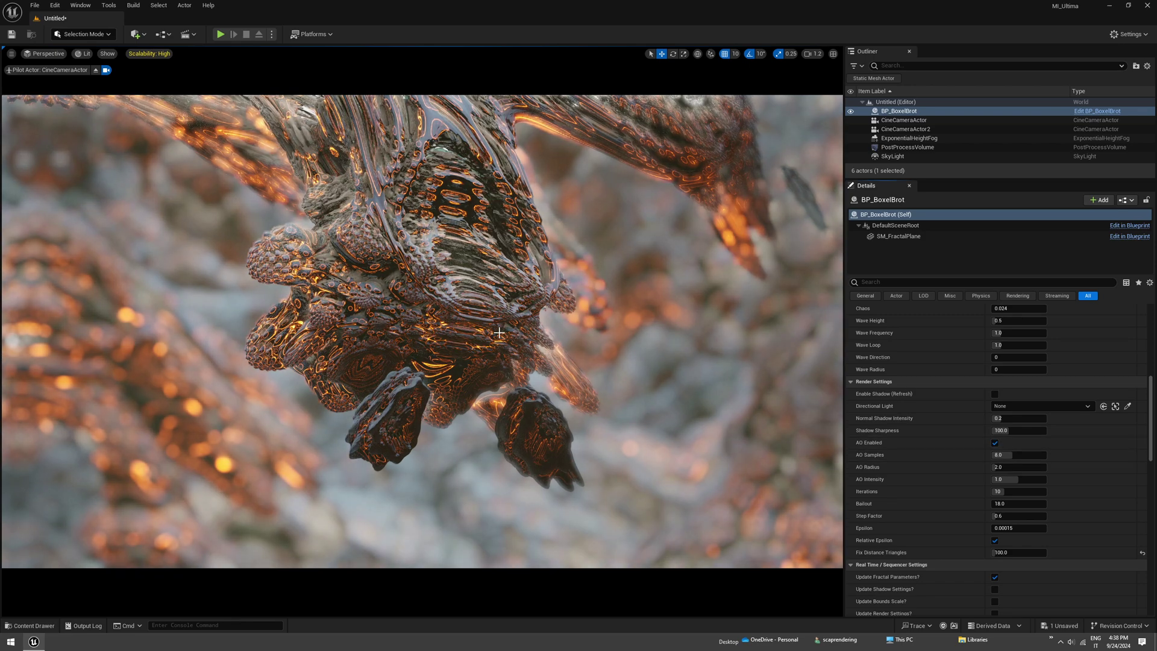
Lower the fractal's AO Samples to about 5.92 and AO Radius to about 1.84.
left_click_drag(1002, 466, 998, 454)
mouse_move(592, 240)
right_mouse_down()
mouse_move(692, 241)
mouse_move(609, 253)
mouse_move(592, 240)
right_mouse_up()
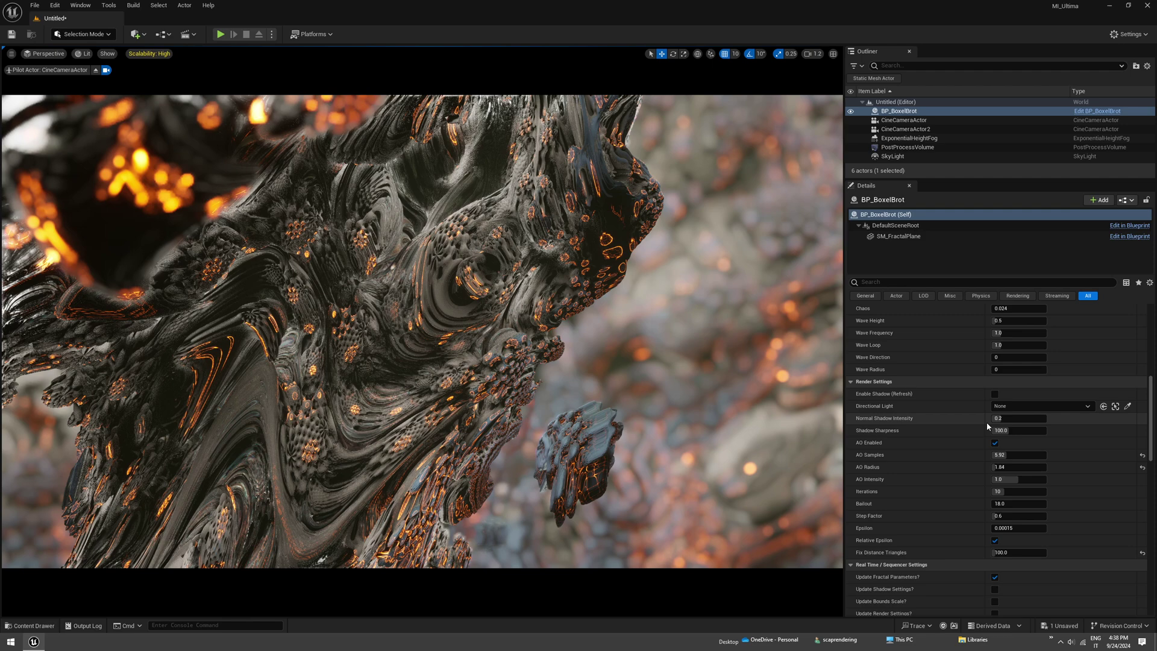
Lower the fractal's Beta Loop parameter to about 4.15.
scroll(955, 426, "up", 1)
scroll(954, 422, "down", 9)
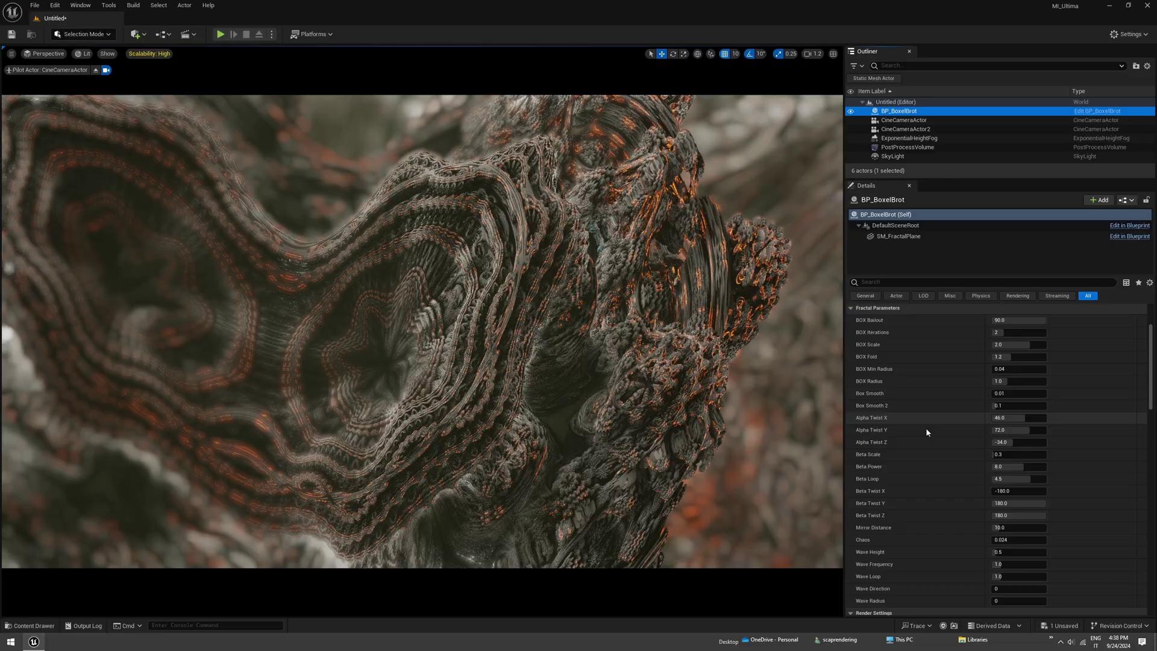
scroll(925, 428, "down", 1)
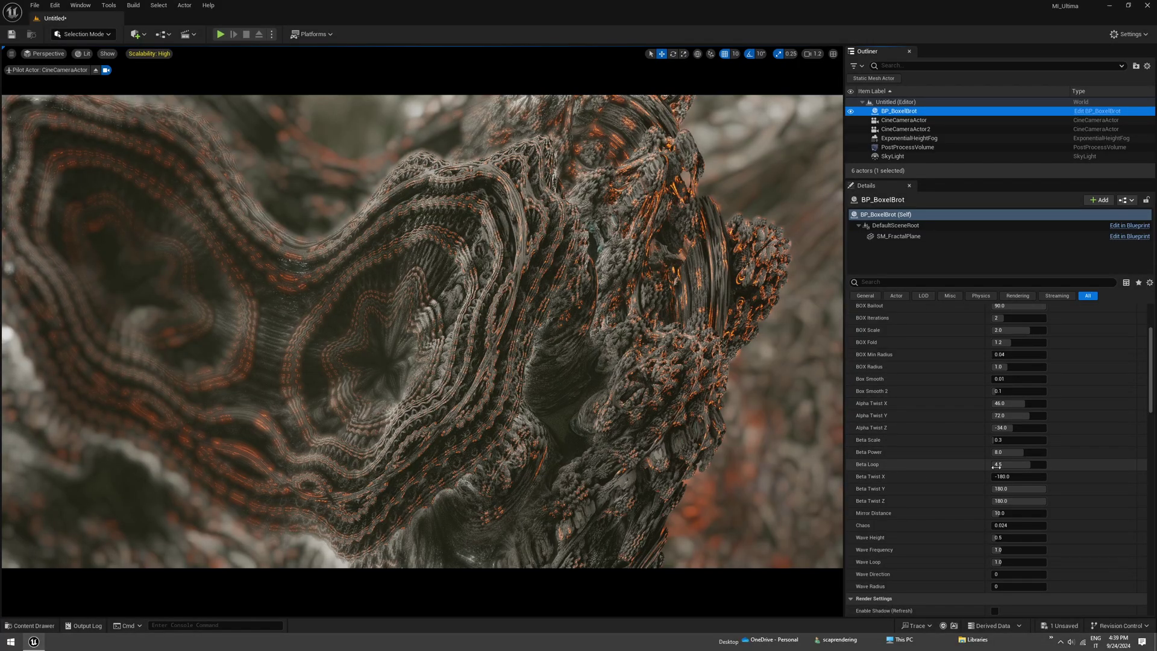
mouse_move(1024, 465)
left_mouse_down()
mouse_move(988, 465)
mouse_move(1012, 465)
left_mouse_up()
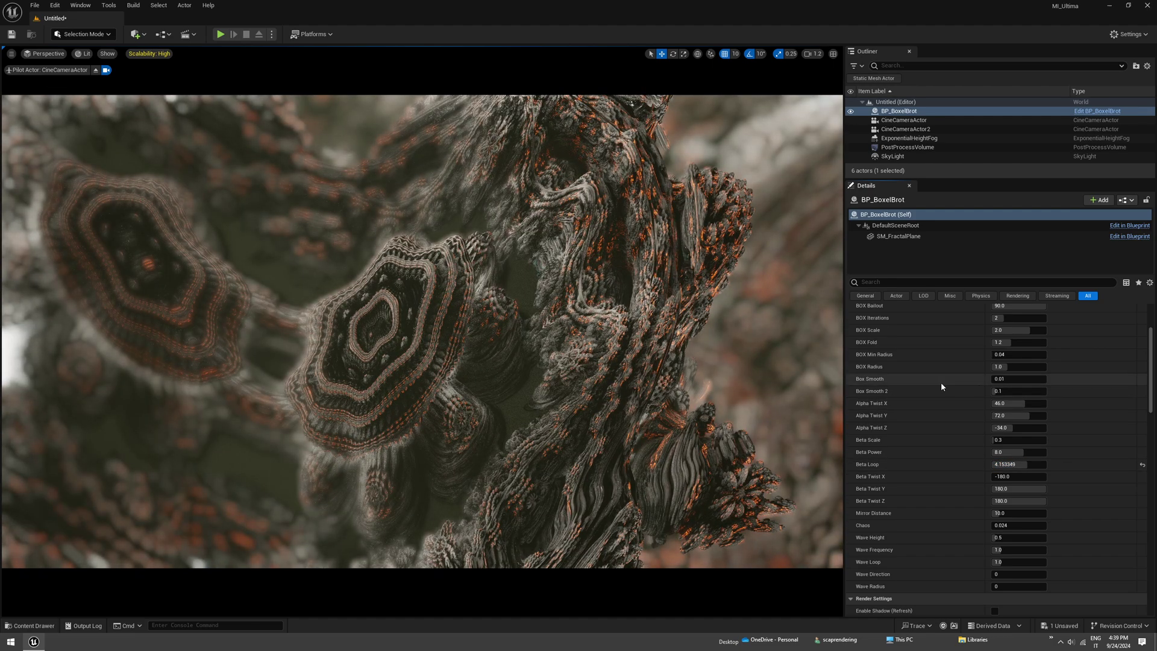
Set the fractal's Box Smooth to 0.004, Box Smooth 2 to about 0.177 and Alpha Twist Z to about 0.56.
mouse_move(997, 392)
left_mouse_down()
mouse_move(1010, 392)
mouse_move(989, 381)
left_mouse_up()
left_click_drag(1011, 427, 1018, 427)
right_click_drag(422, 331, 362, 332)
scroll(385, 325, "up", 1)
scroll(898, 422, "down", 10)
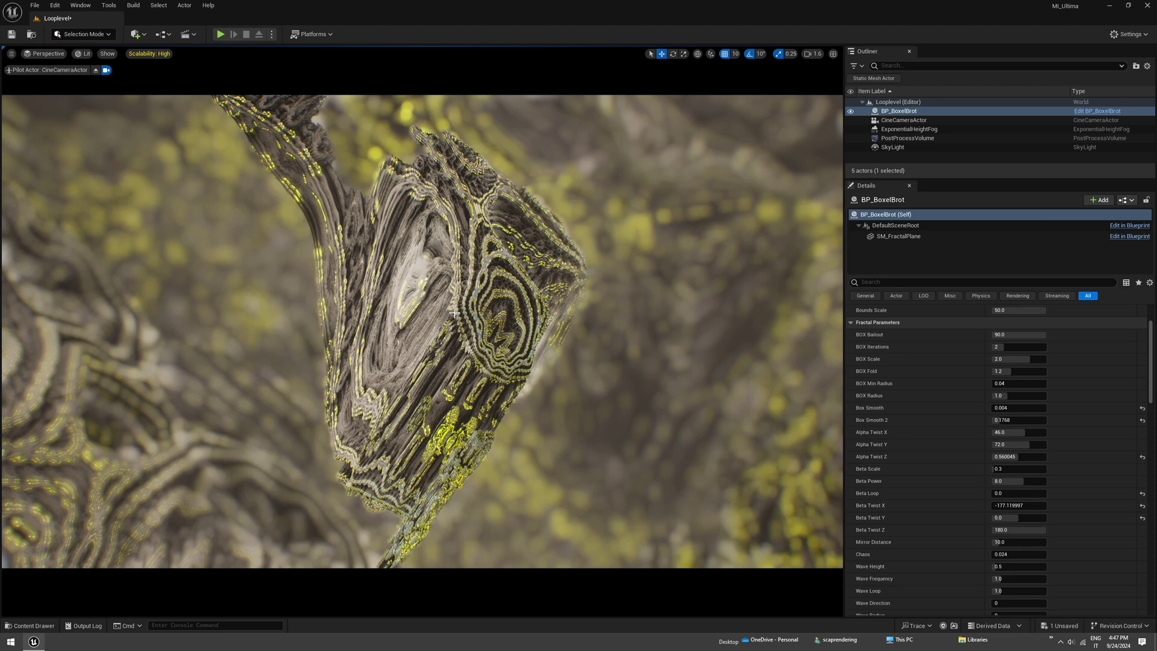
Find the outline options in Editor Preferences, disable Use Selection Outline for the level viewports and close the preferences.
left_click(233, 310)
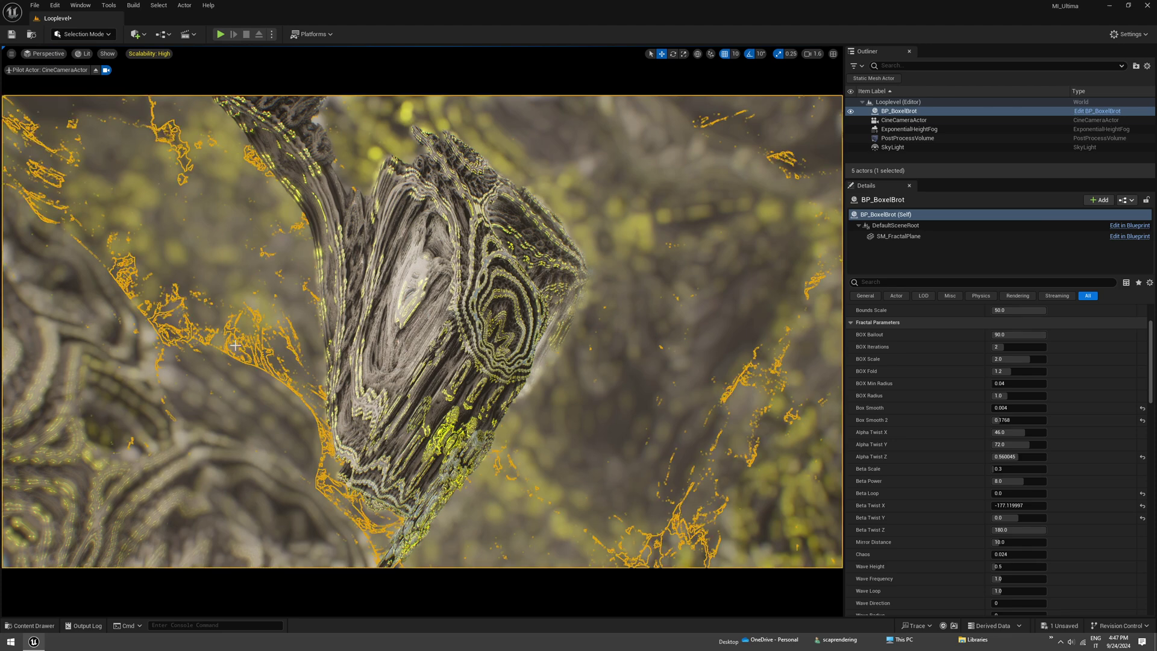
type("ou")
type("tlin")
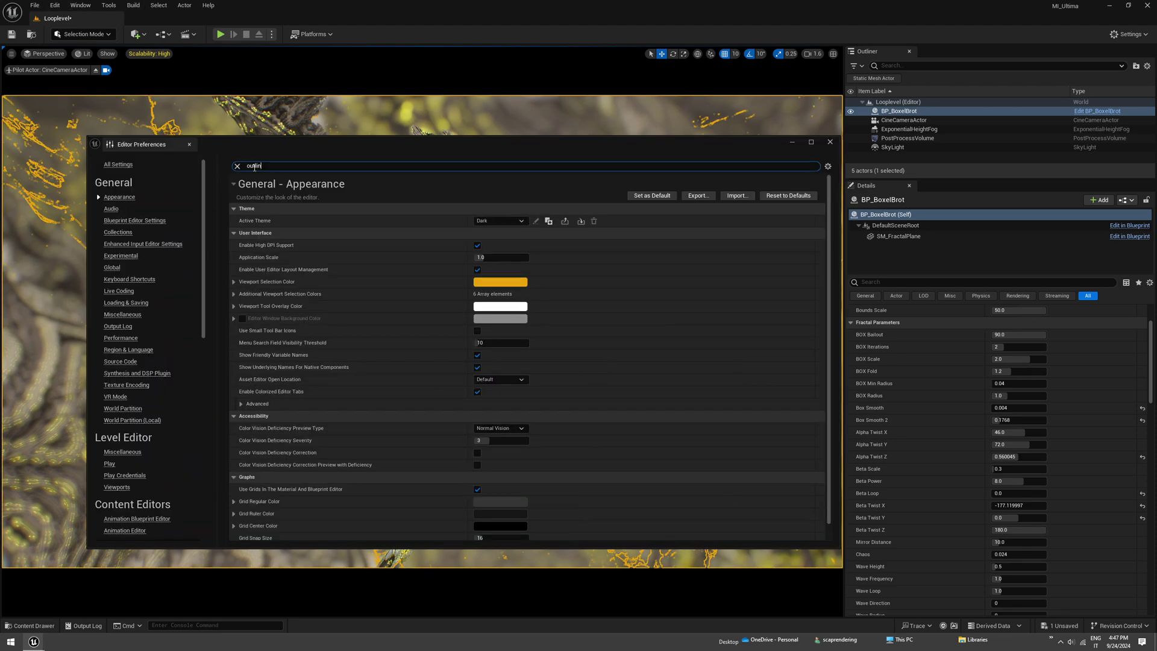
type("e")
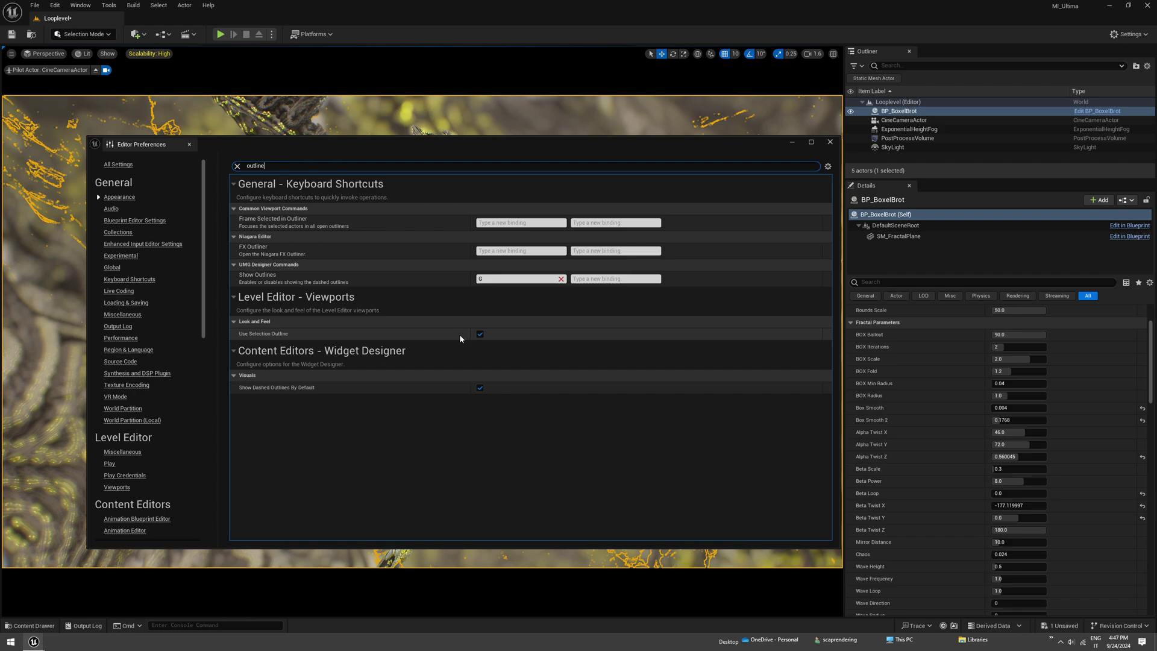
left_click(479, 334)
left_click(830, 142)
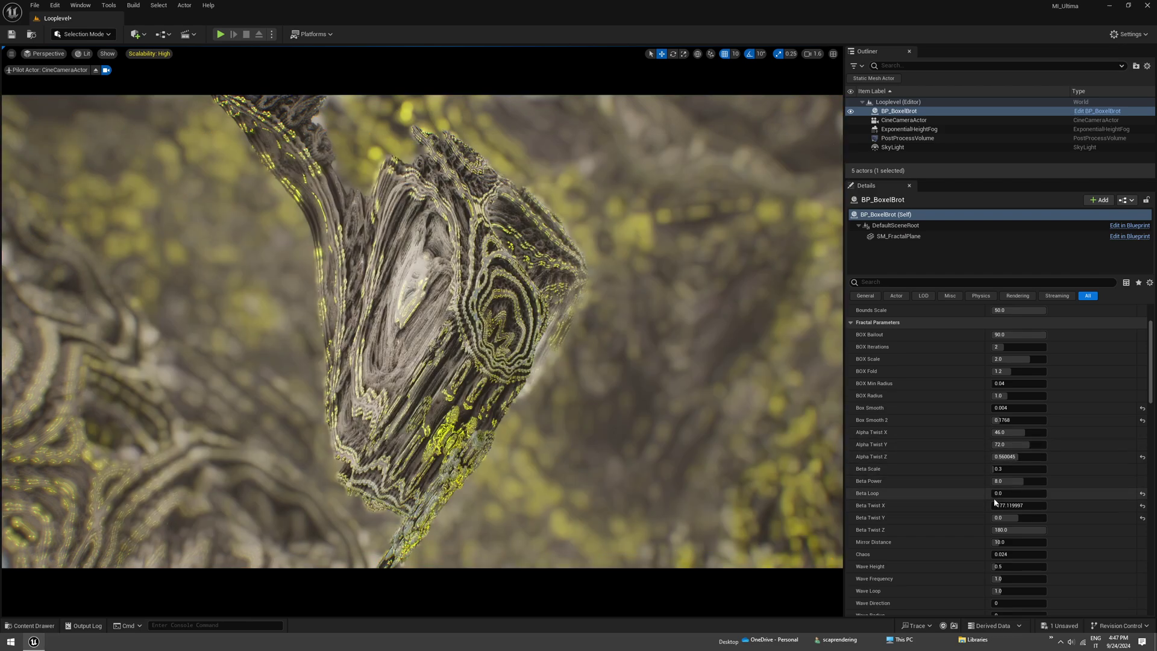
Raise the fractal's Beta Loop to about 0.8 and expand UpdateSettings to check the Updating Enabled option.
left_click_drag(994, 492, 969, 517)
scroll(938, 441, "down", 10)
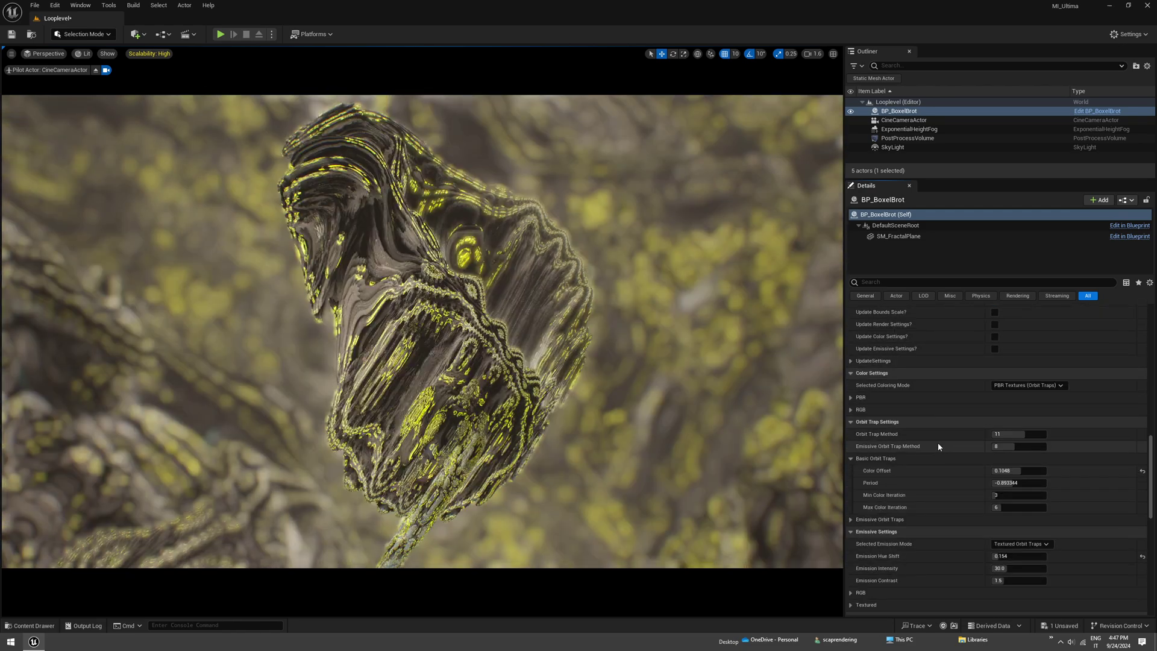
left_click(937, 389)
scroll(937, 429, "up", 3)
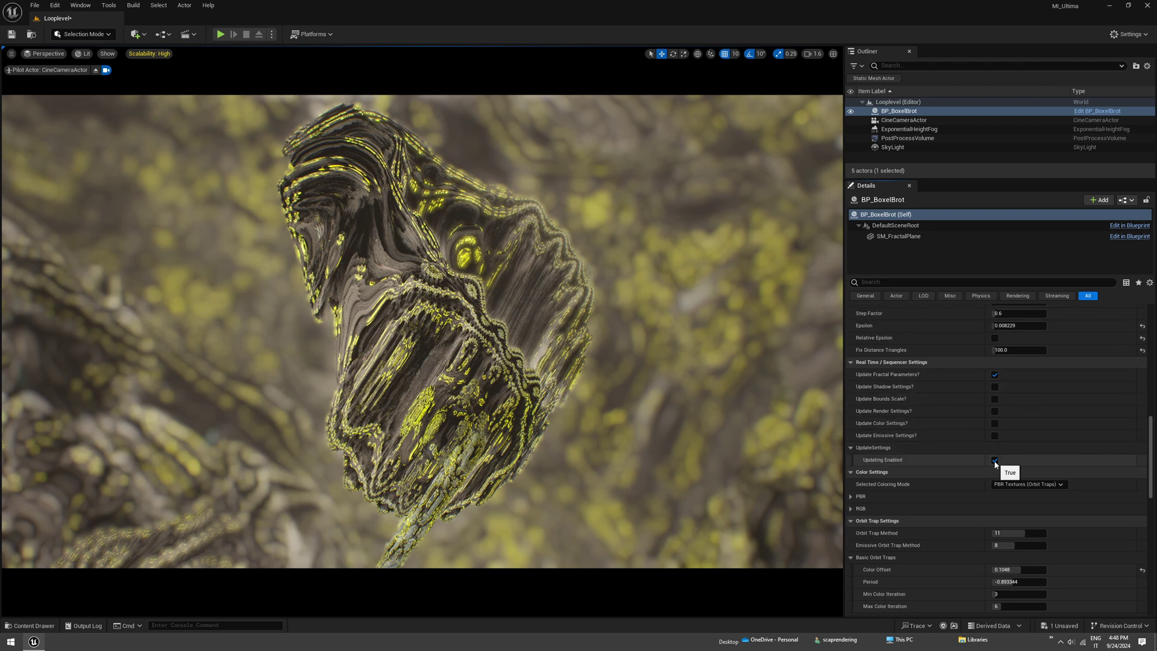
scroll(954, 473, "down", 3)
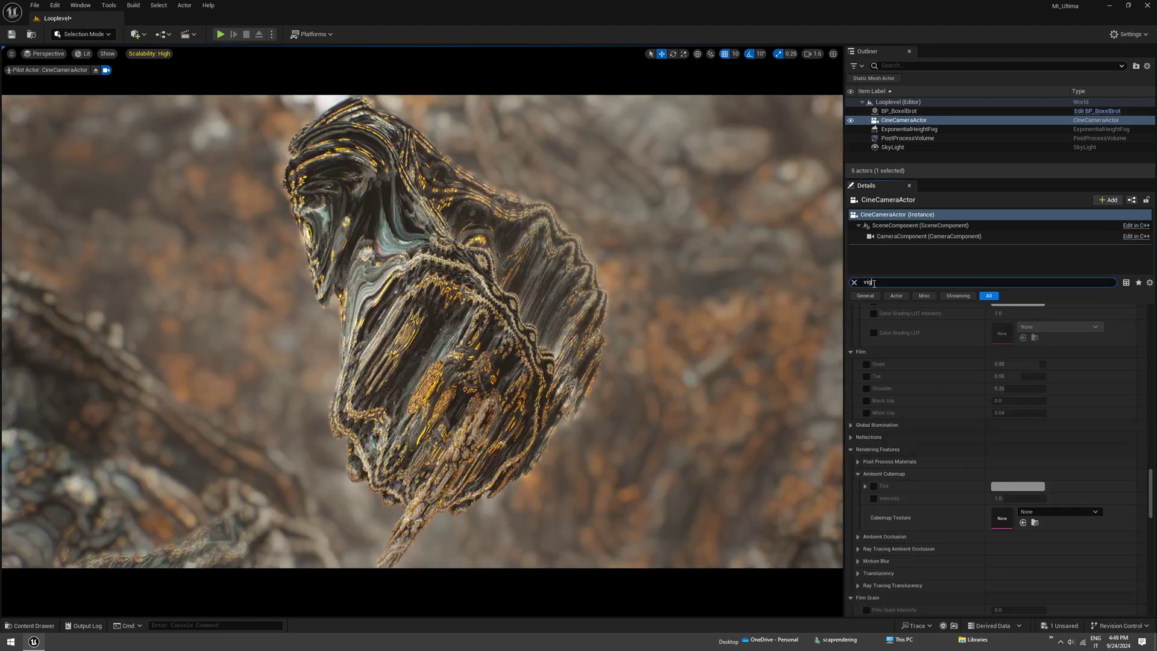
Find the CineCameraActor's vignette settings, enable the Vignette Size override and set Vignette Intensity to about 0.82.
type("vig")
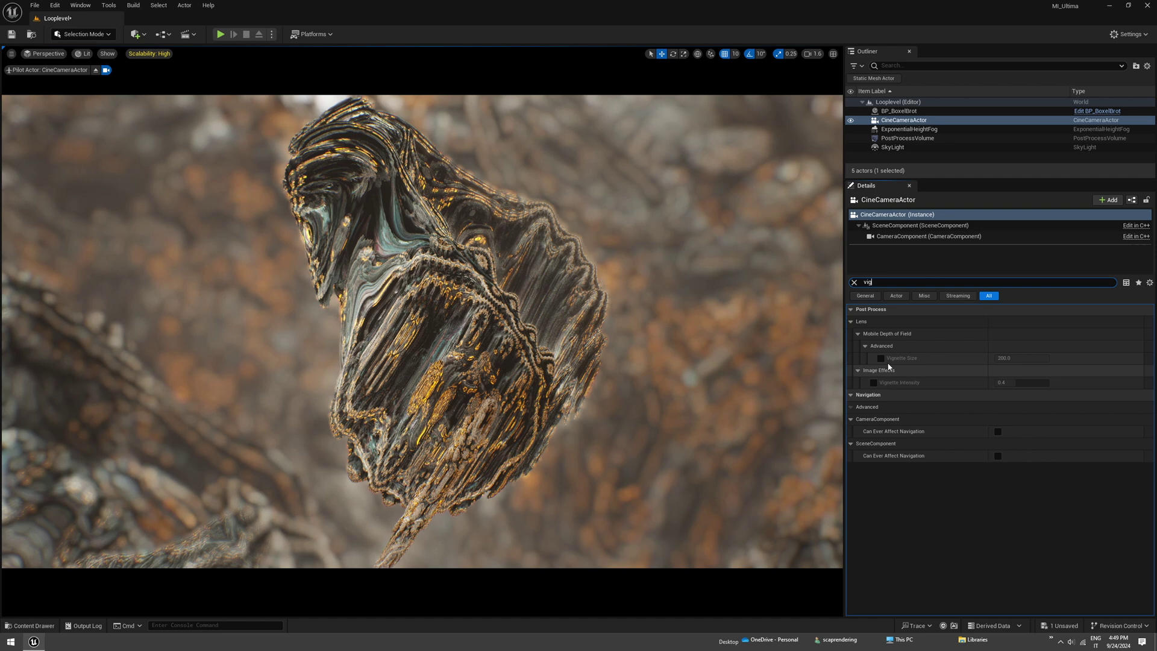
left_click(881, 358)
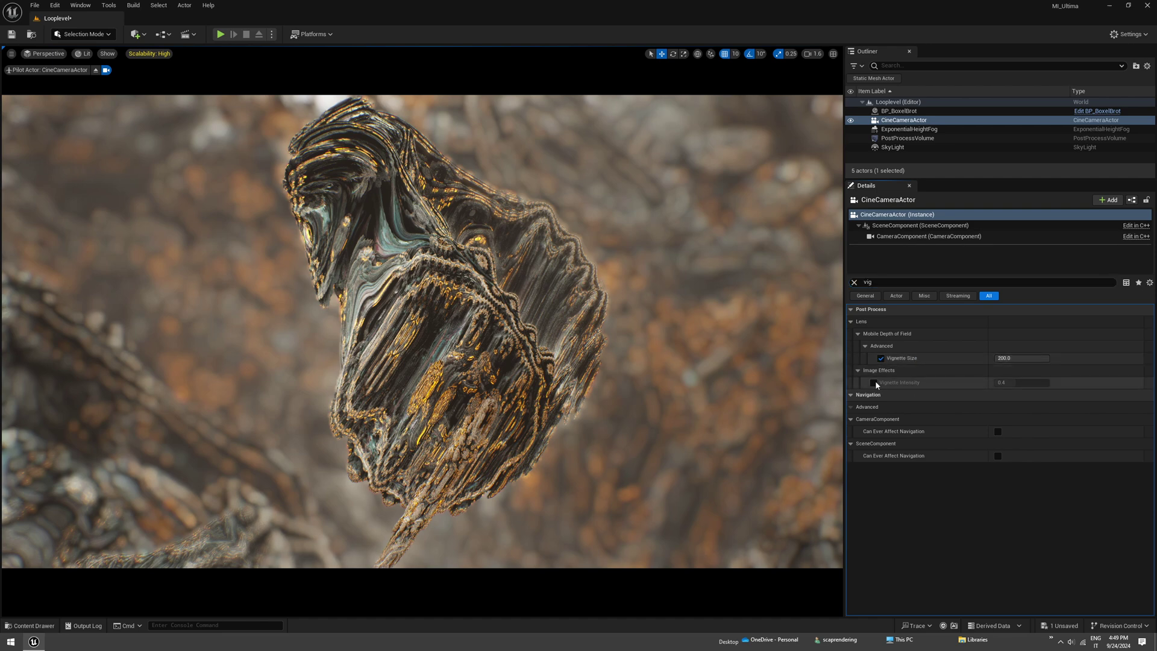
left_click_drag(1024, 382, 1064, 382)
Add a level sequence named LoopMandelbulb and add the CineCameraActor to its tracks.
left_click(188, 35)
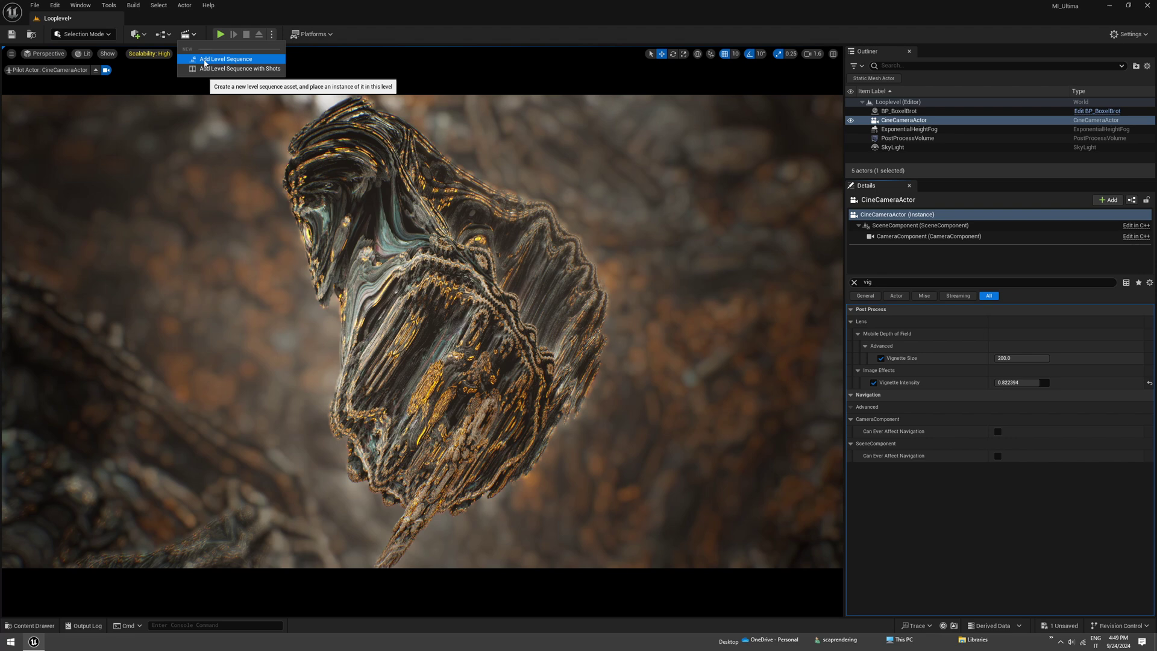
left_click(256, 62)
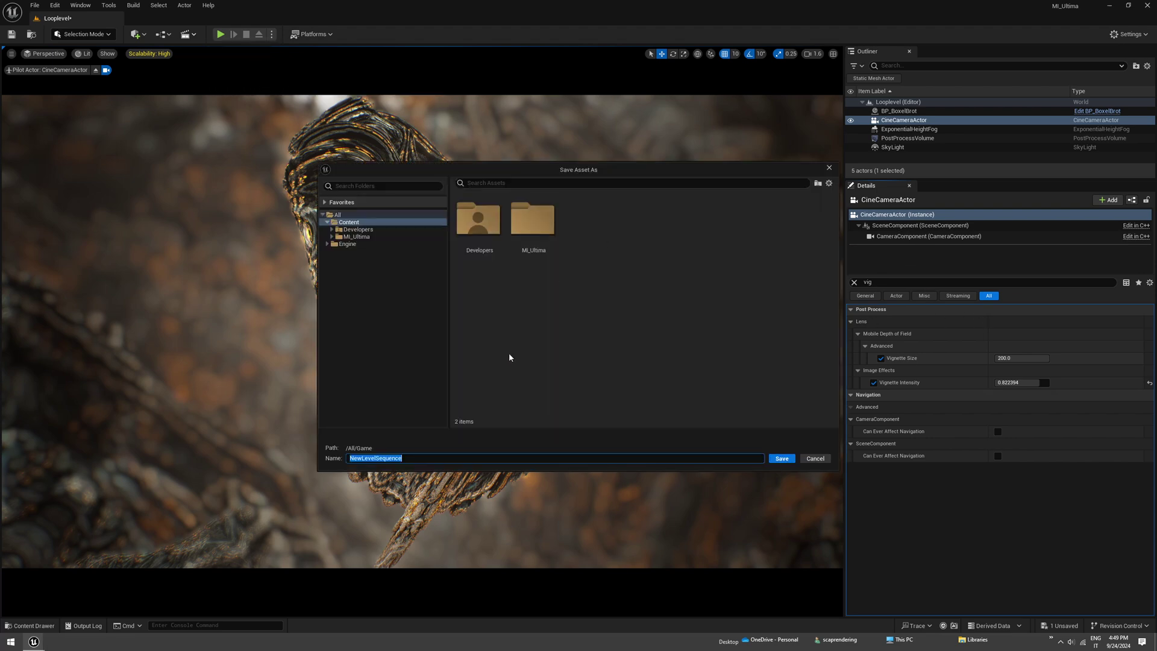
type("LoopMandelbulb")
key("Return")
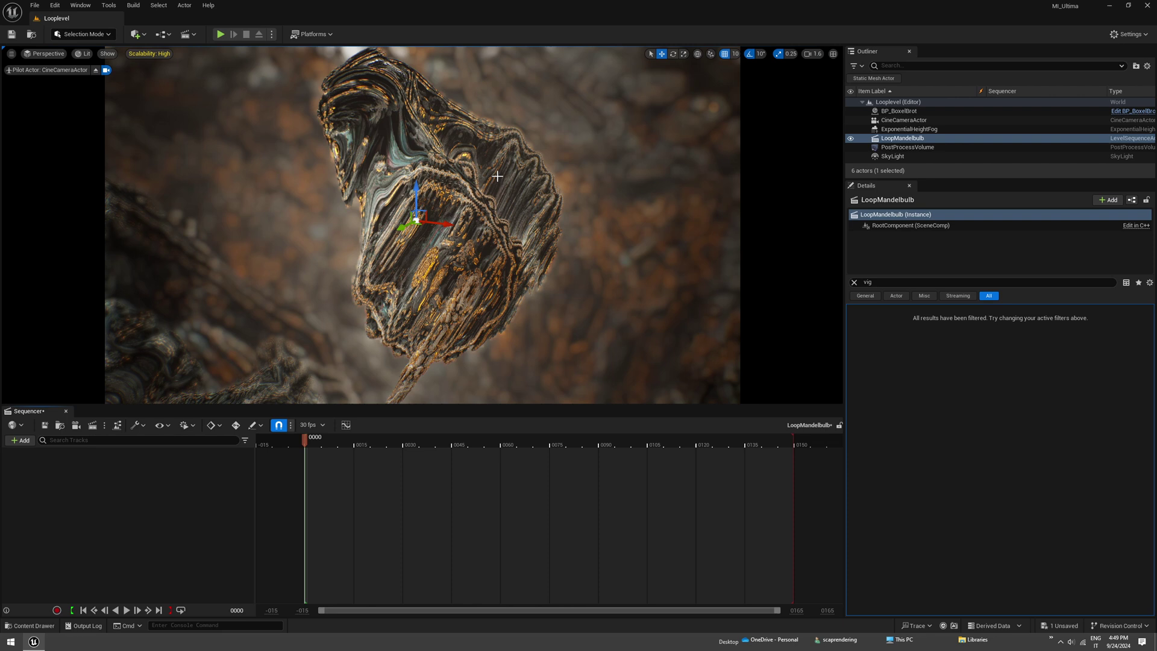
left_click(904, 120)
left_click_drag(903, 120, 152, 471)
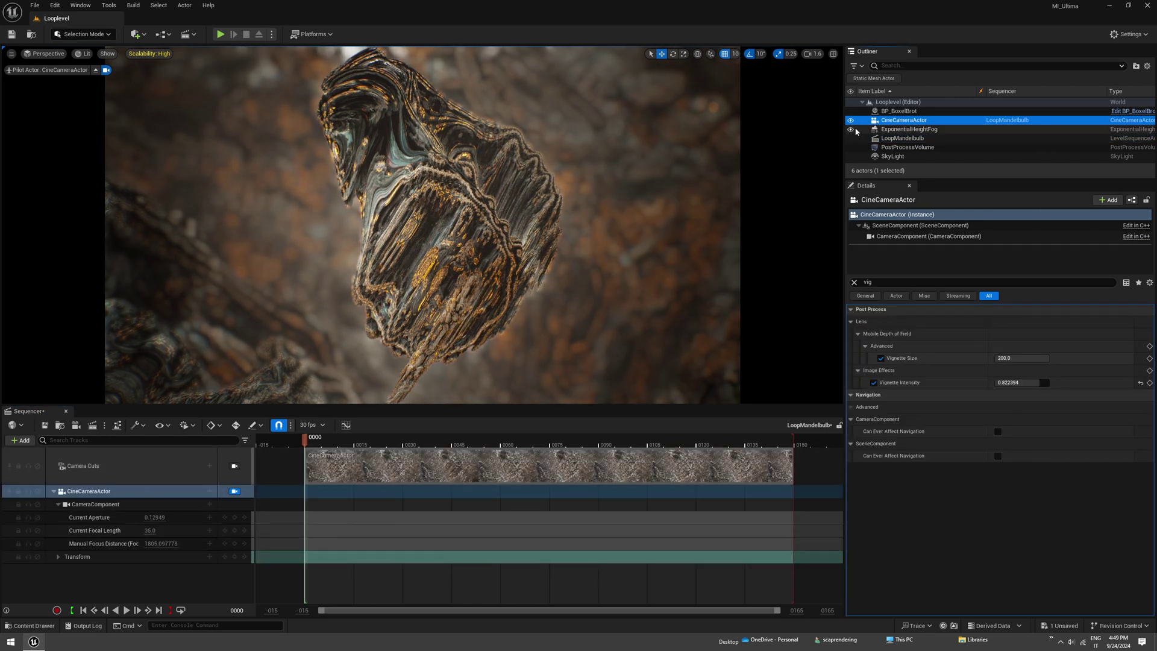
Select BP_BoxelBrot, clear the details filter, set Beta Loop to 0 and keyframe it at frame 0.
left_click(898, 111)
left_click(853, 282)
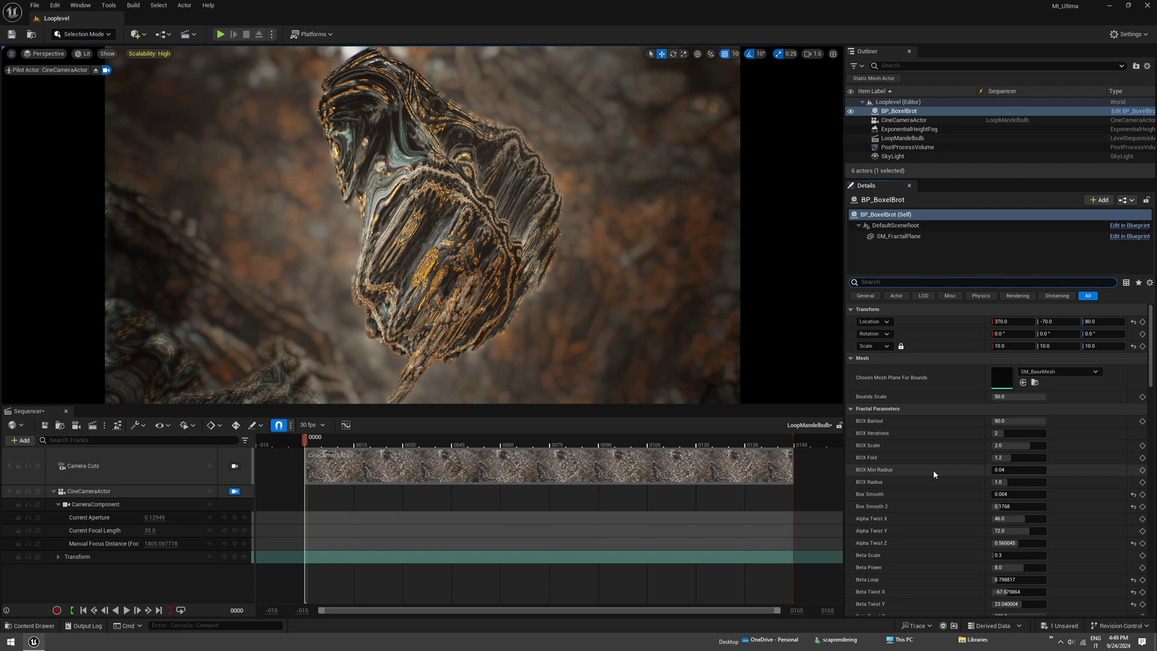
scroll(944, 485, "down", 3)
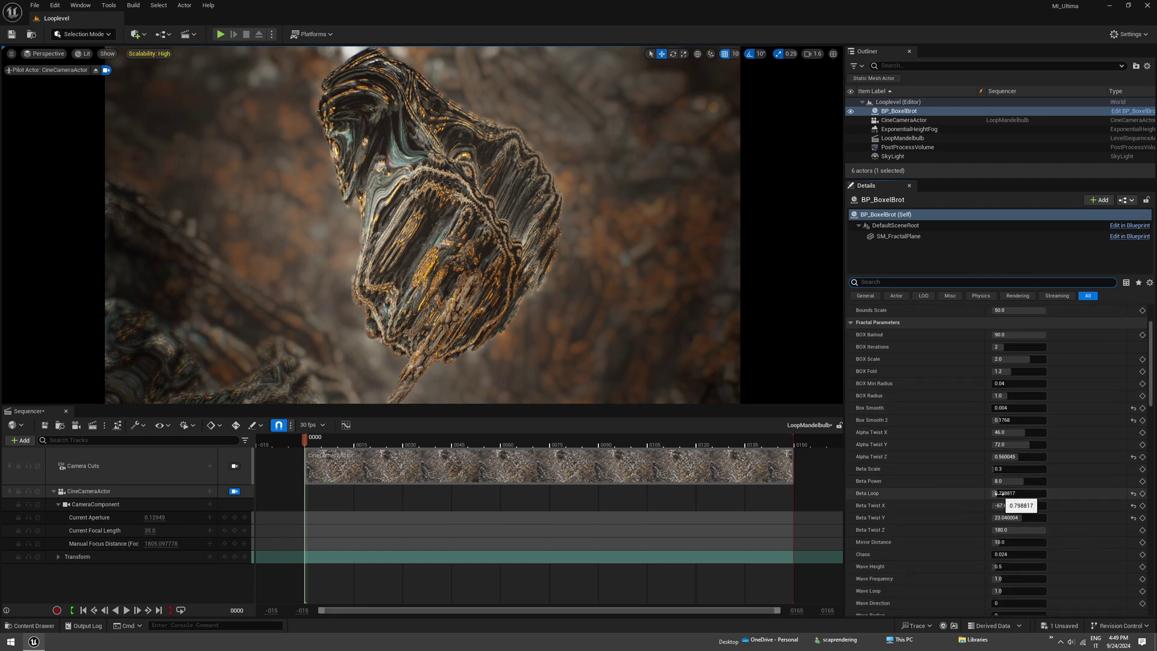
type("0")
key("Return")
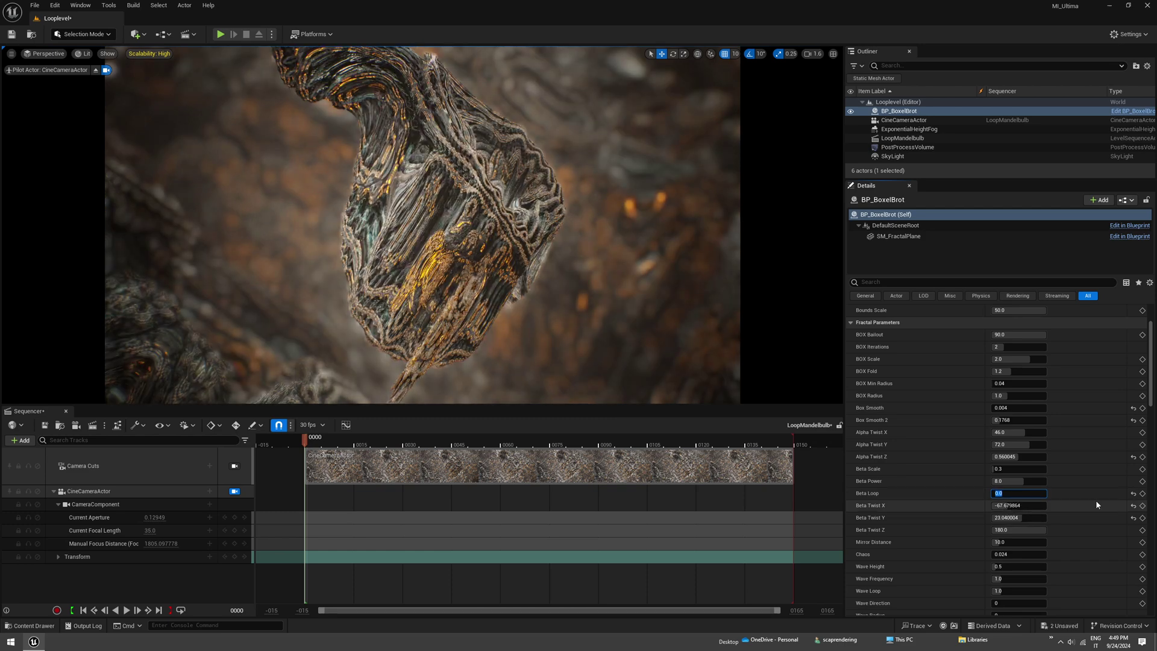
left_click(1143, 493)
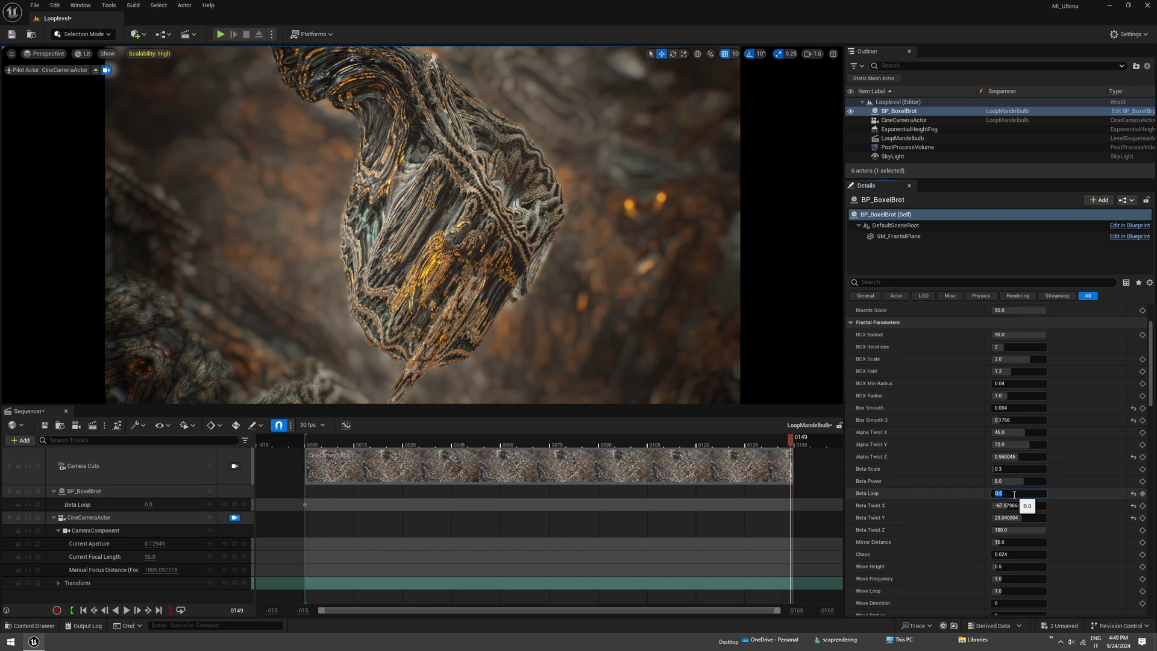
Keyframe Beta Loop at 1.0 on frame 149 and set both Beta Loop keys to Linear interpolation.
left_click(1142, 493)
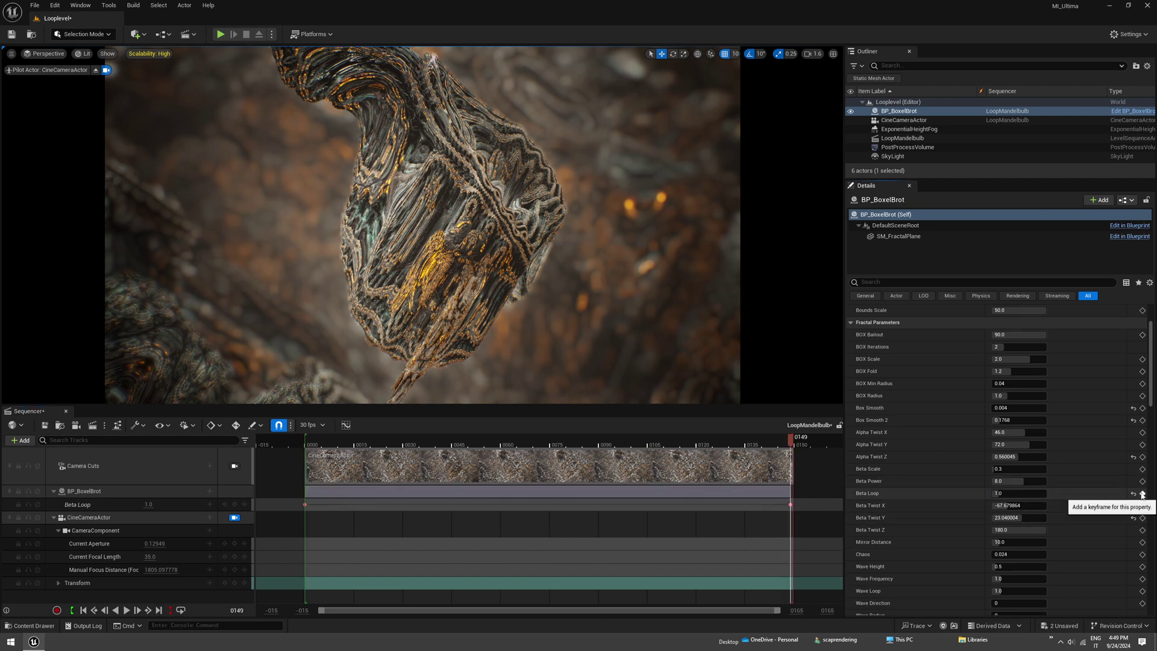
left_click_drag(808, 507, 298, 511)
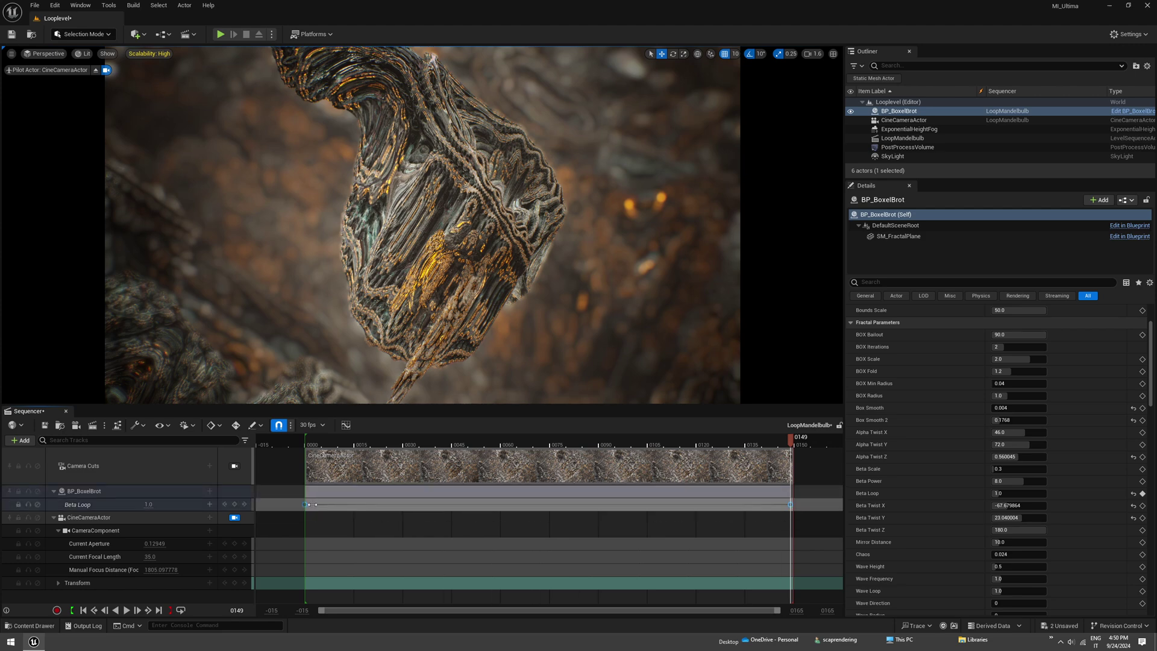
right_click(305, 506)
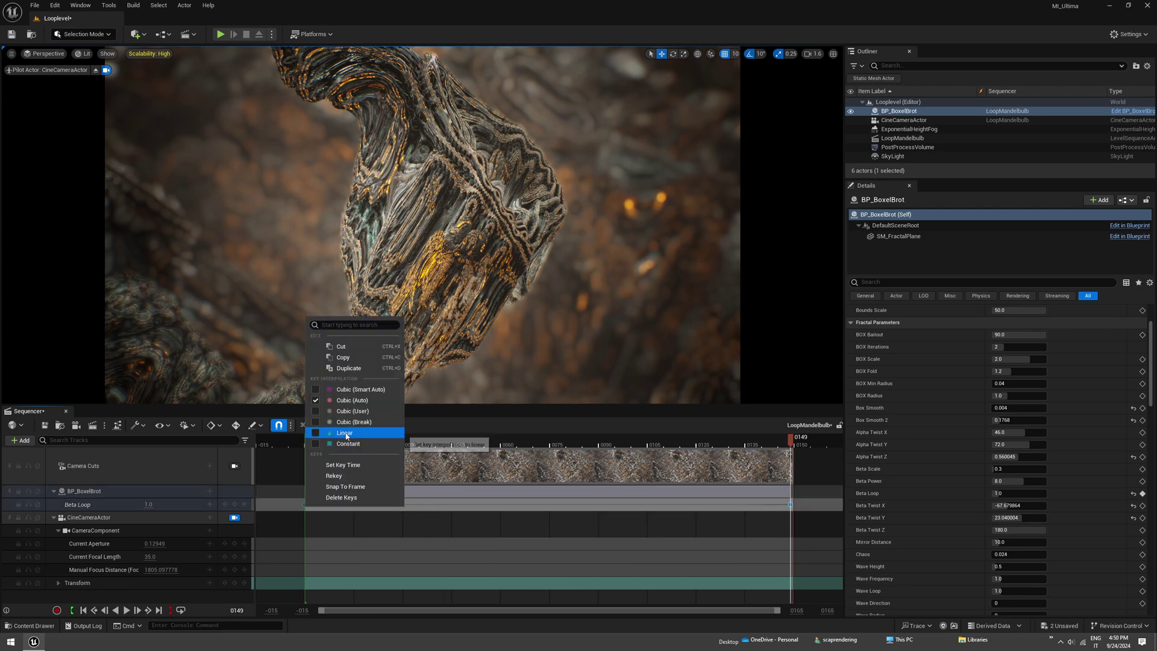
left_click(355, 433)
Play the LoopMandelbulb sequence to preview the looping fractal, then stop playback.
left_click(126, 610)
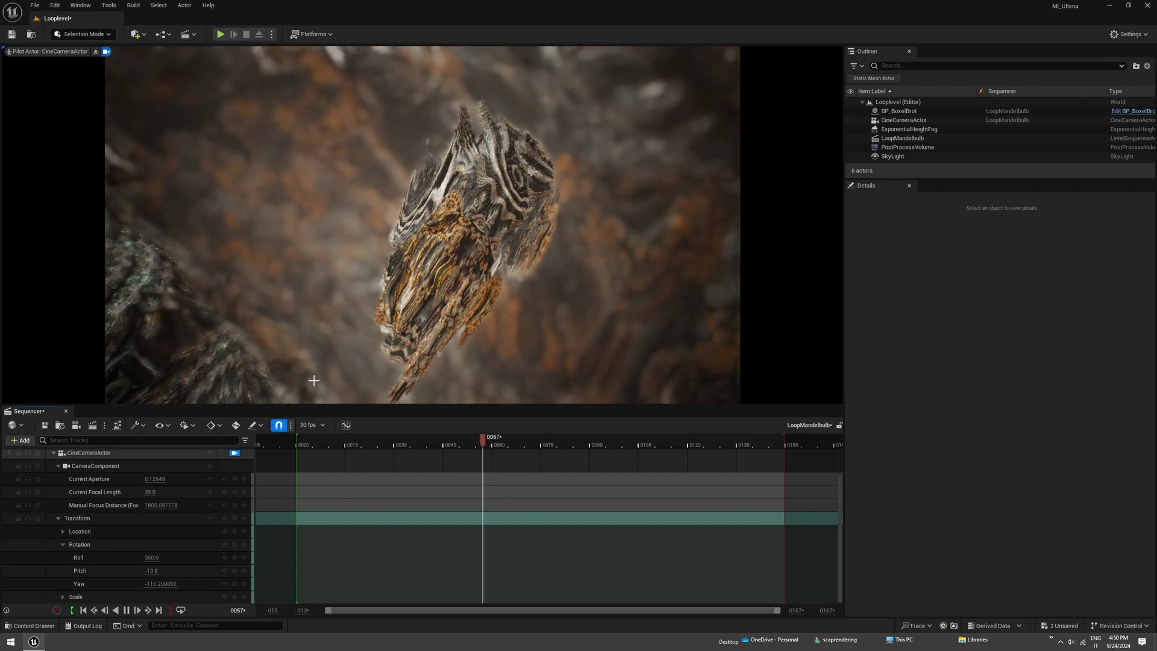
left_click(127, 611)
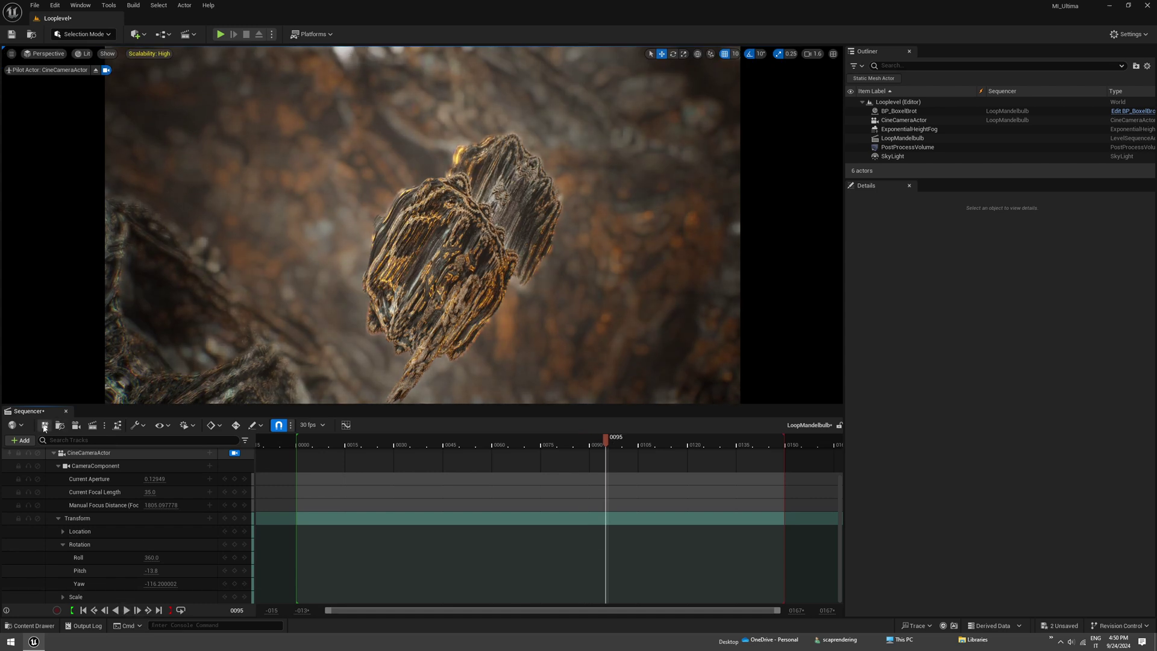
Open the Movie Render Queue, delete the existing Loop job and add the LoopMandelbulb sequence as a render job.
left_click(80, 4)
mouse_move(109, 48)
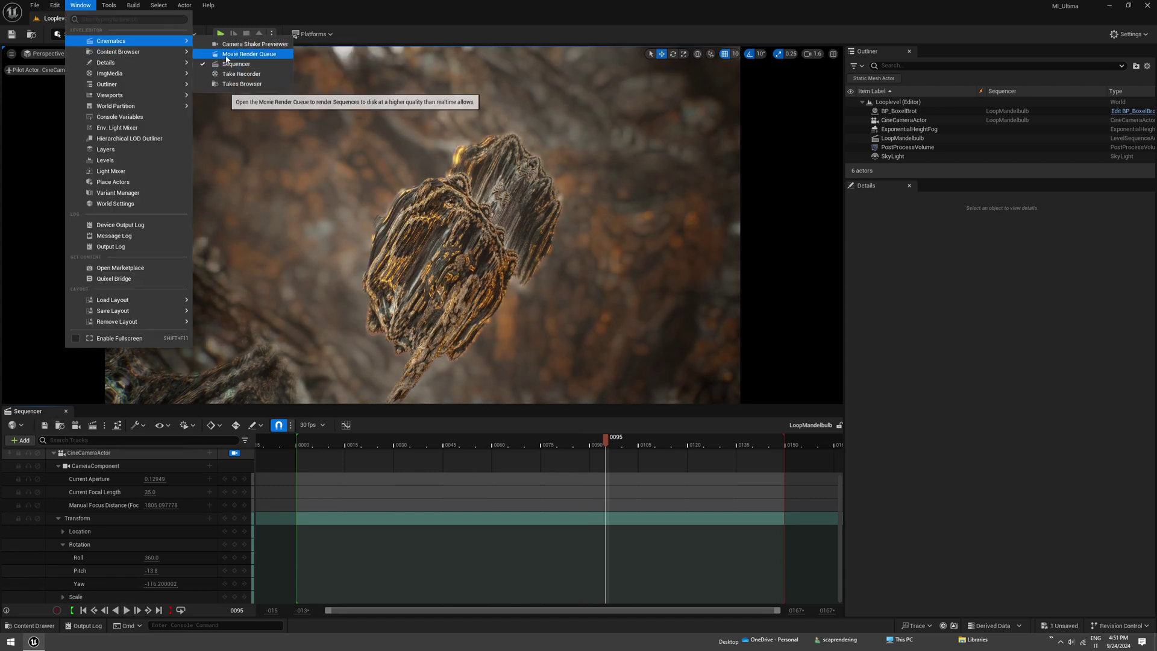
left_click(249, 54)
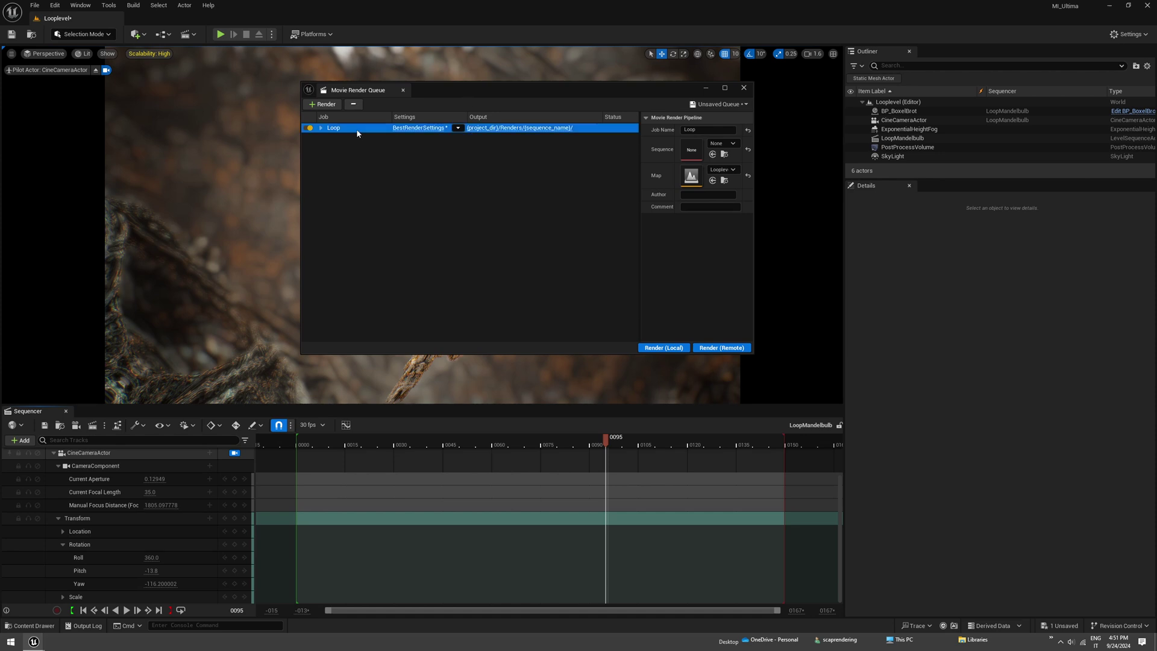
key("Delete")
left_click(323, 104)
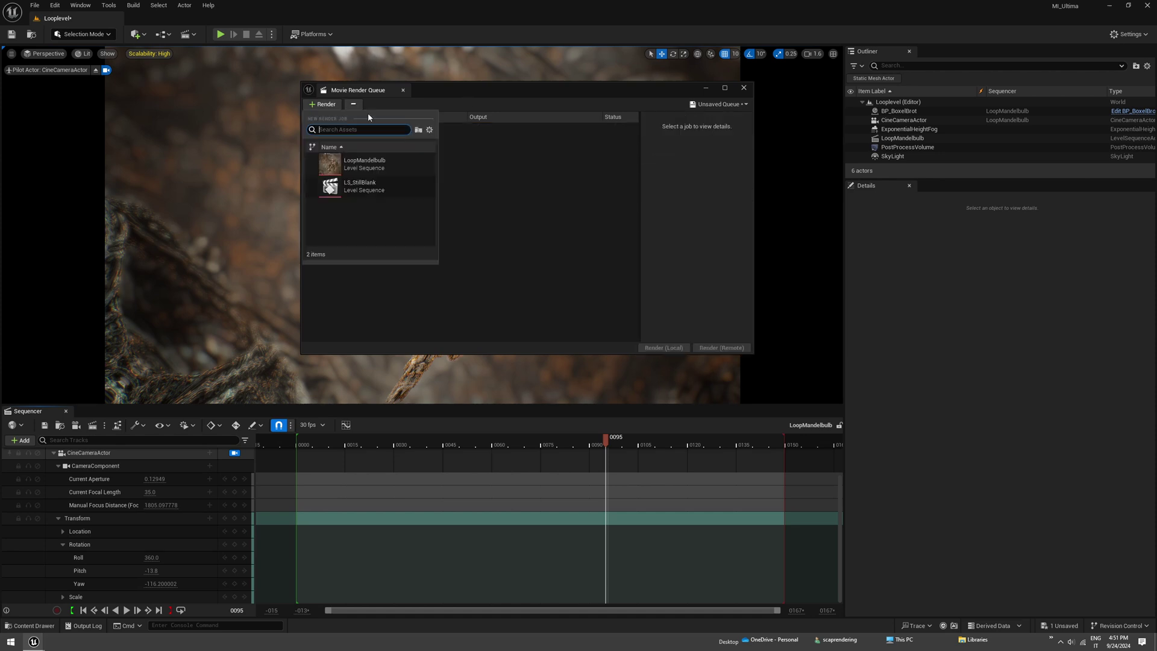
left_click(358, 167)
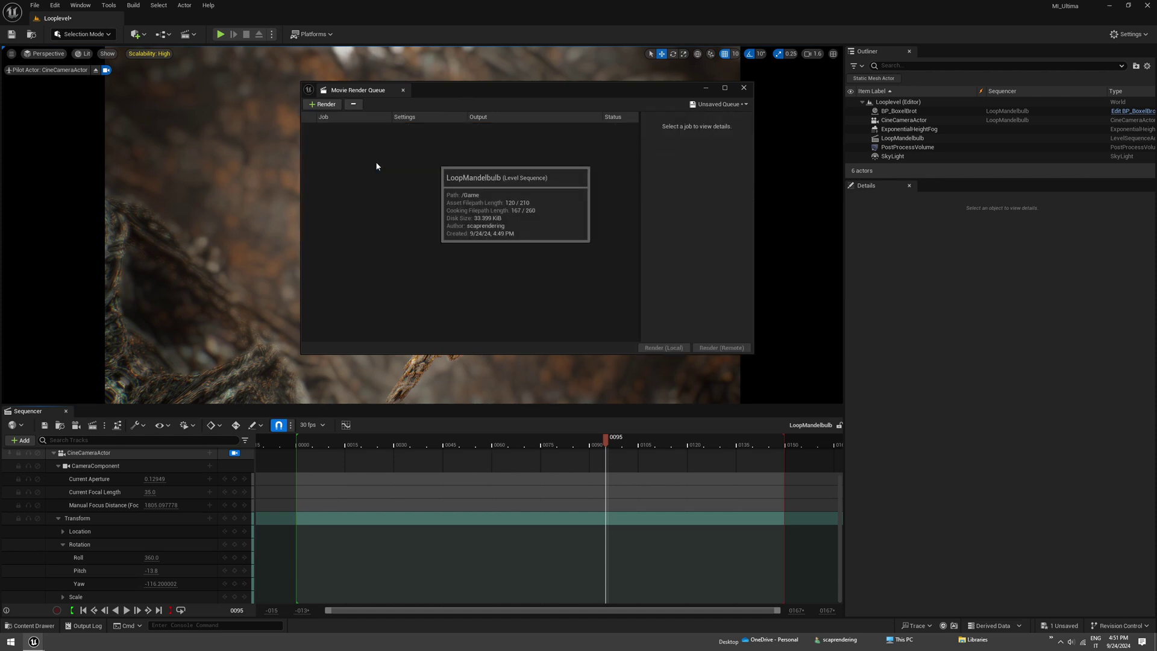
Open the LoopMandelbulb job's render configuration and import the BestRenderSettings preset over the unsaved config.
left_click(415, 130)
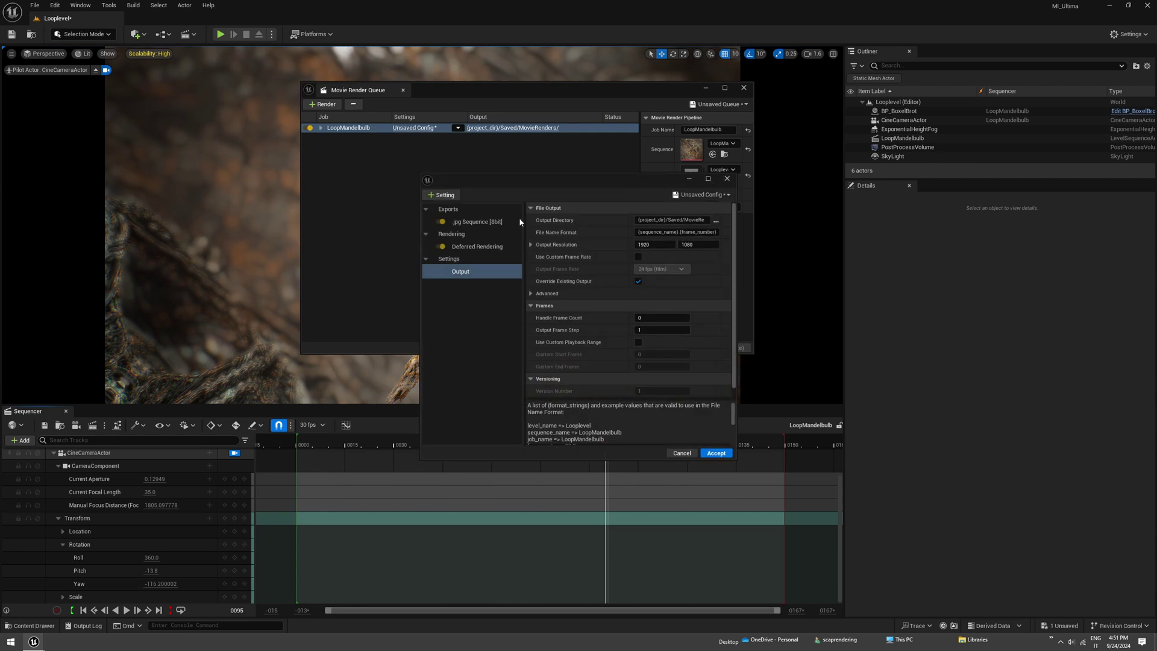
left_click(697, 195)
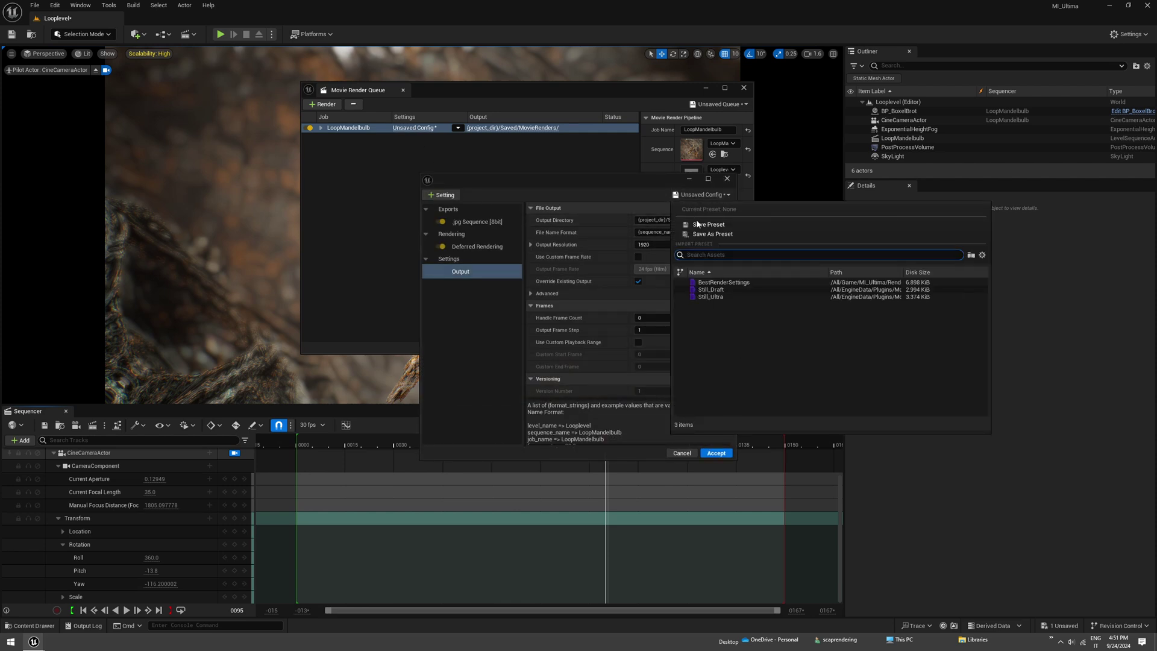
left_click(746, 284)
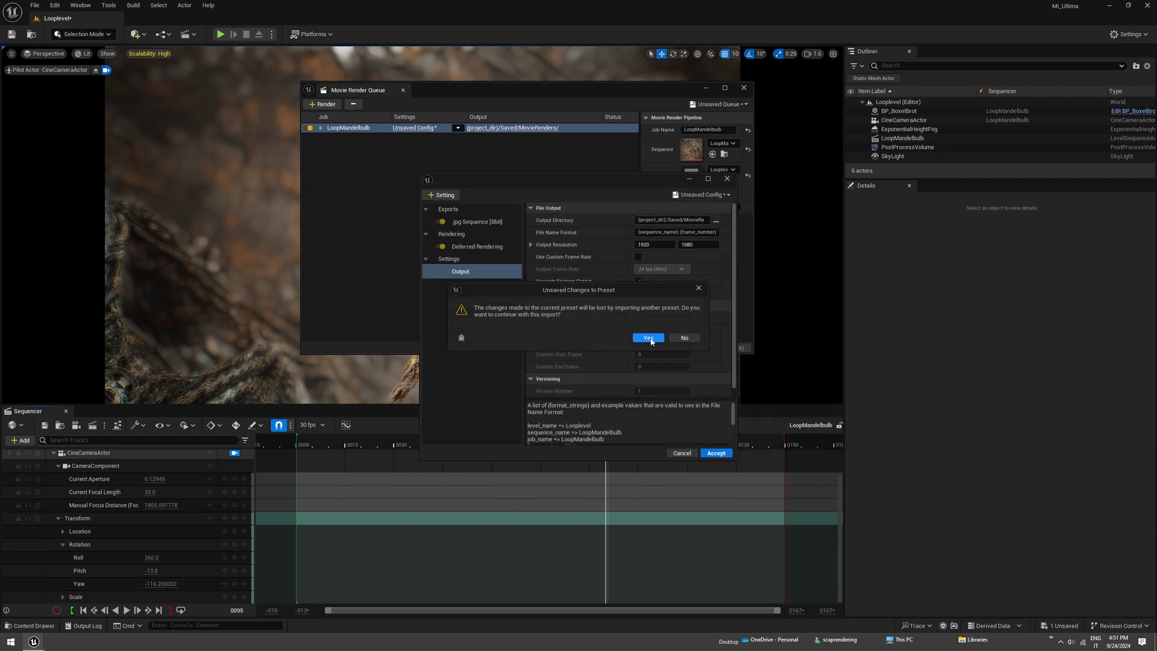
left_click(649, 339)
In the Deferred Rendering settings, disable the M_ZbufferPass post process material and turn off Use 32Bit Post Process Materials.
left_click(460, 257)
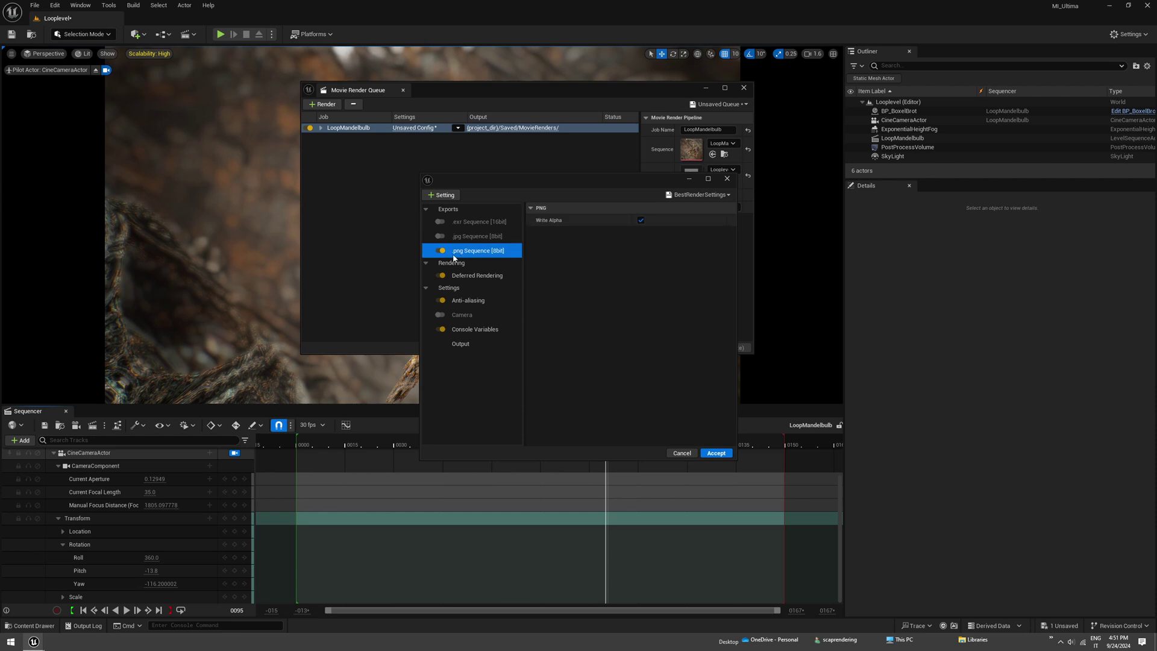
left_click(465, 276)
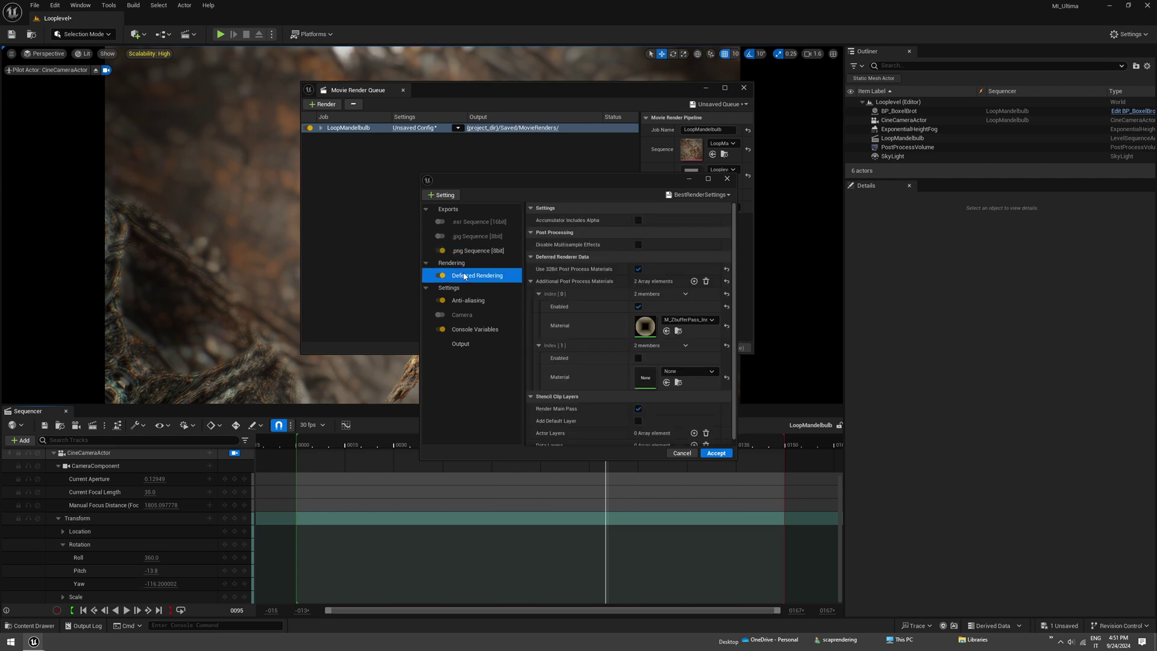
left_click(638, 306)
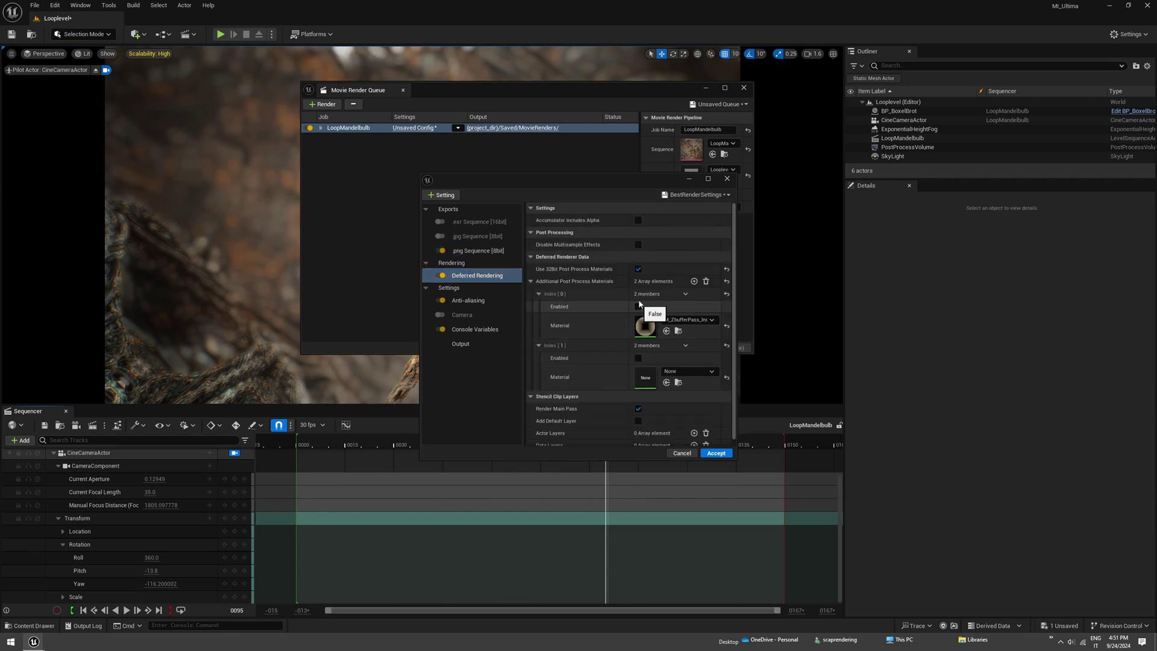
left_click(638, 270)
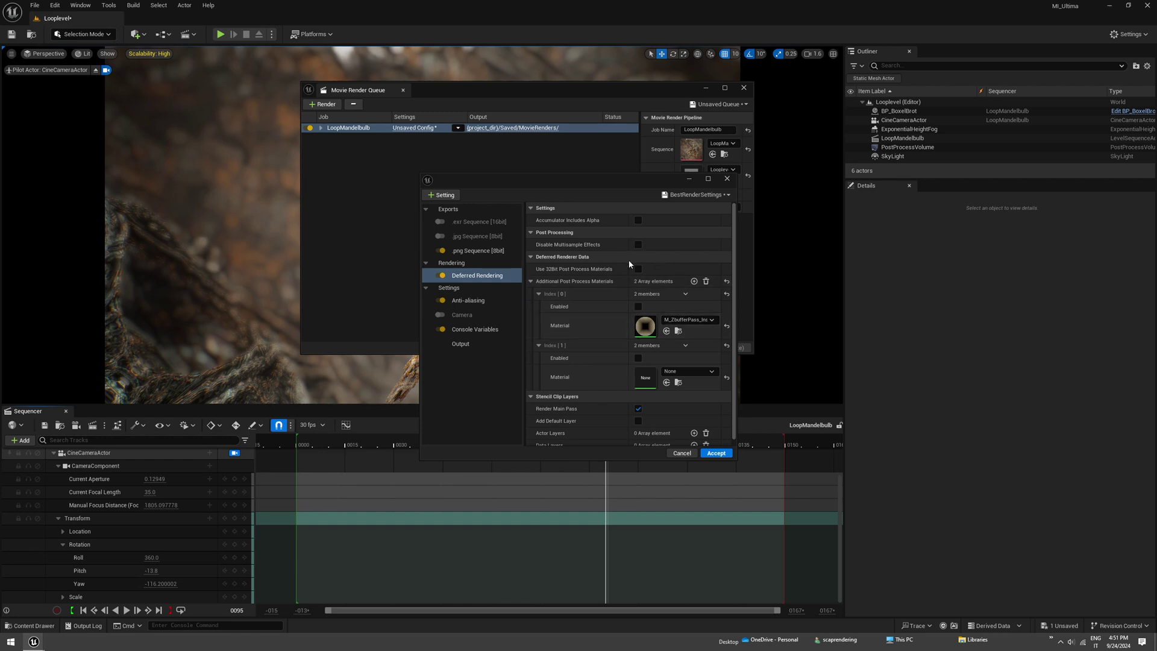
Review the preset's anti-aliasing settings with their advanced warm-up counts, its console variables and its output settings.
left_click(452, 305)
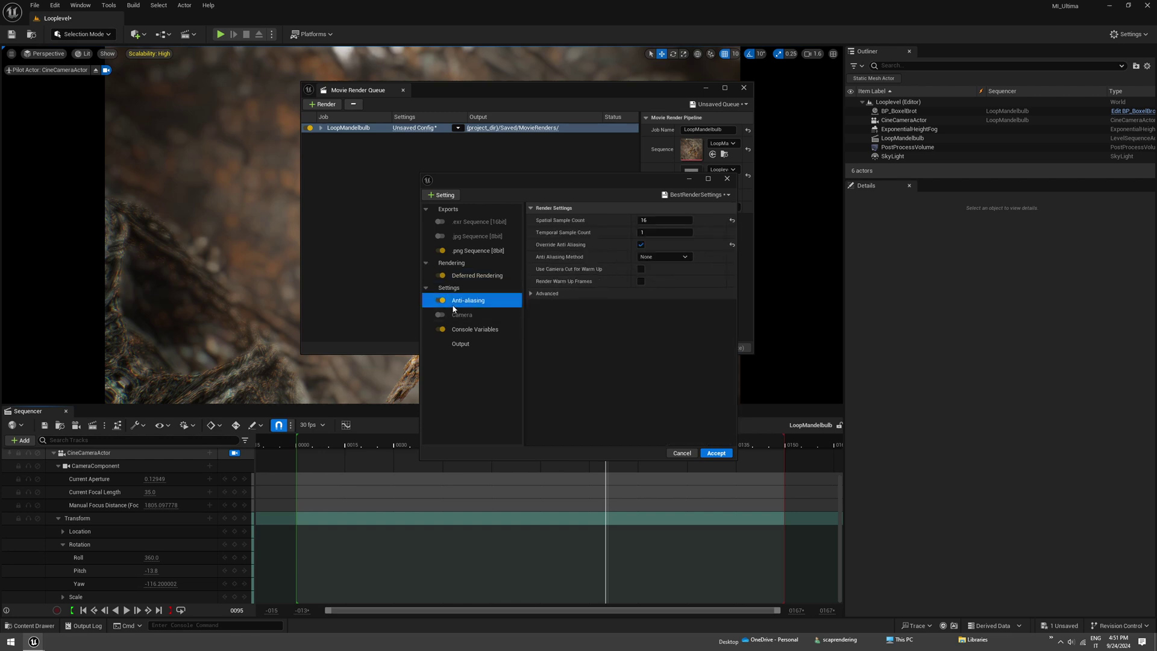
left_click(547, 294)
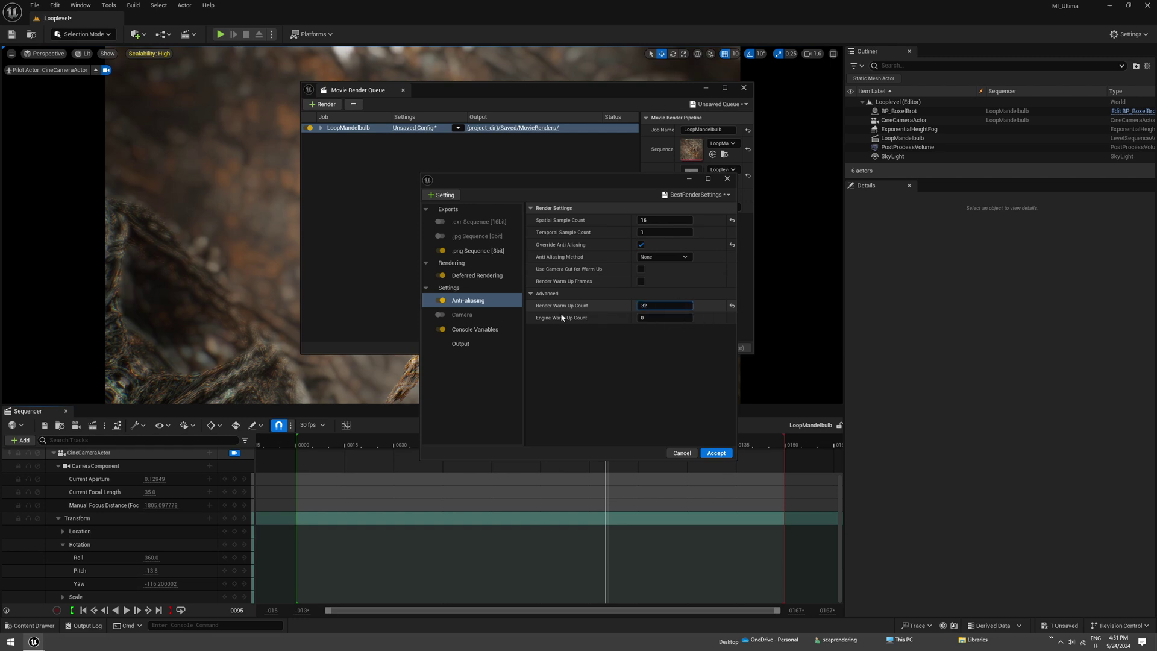
left_click(470, 329)
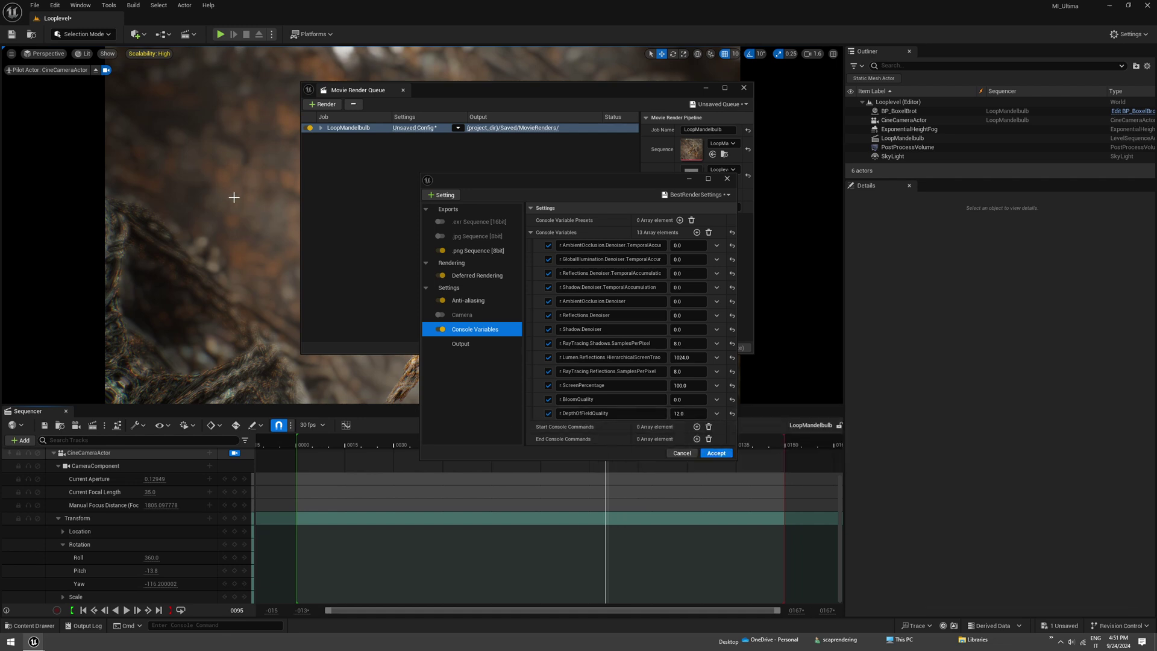
left_click(461, 344)
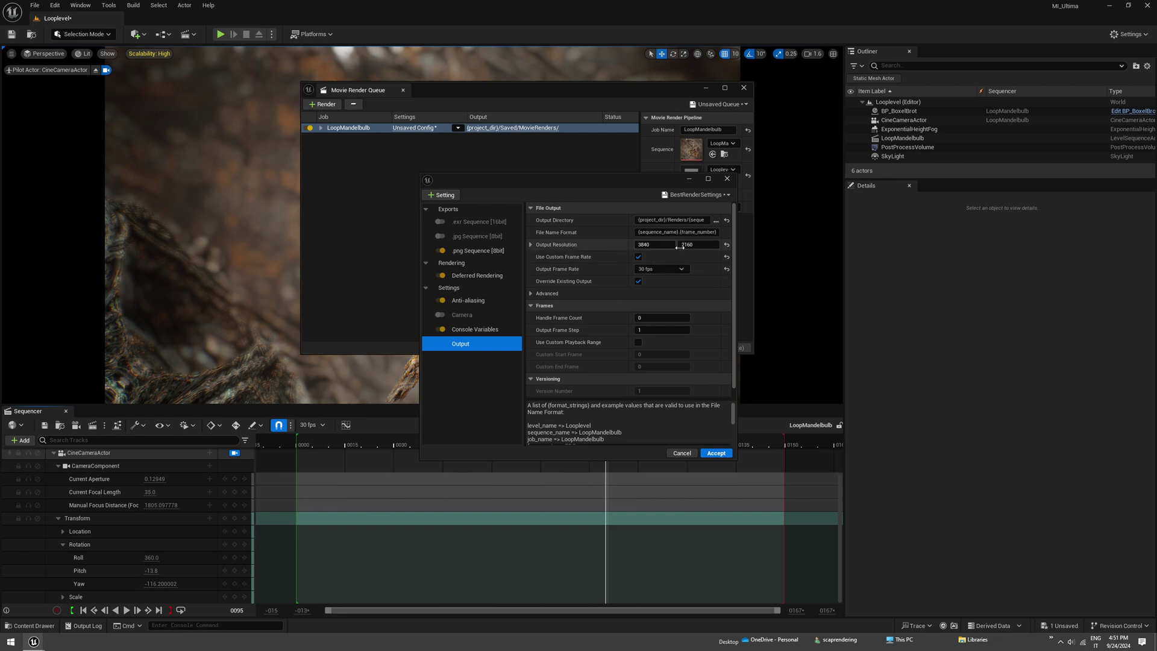
Accept the render configuration and start rendering the LoopMandelbulb job locally.
left_click(716, 453)
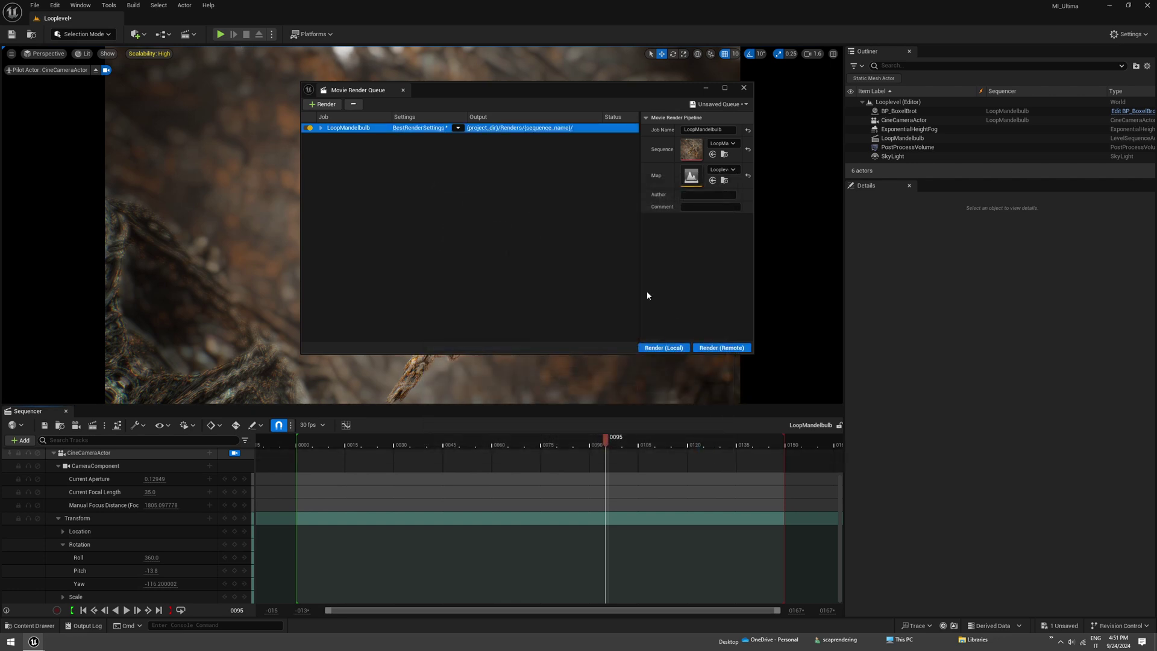
left_click(679, 349)
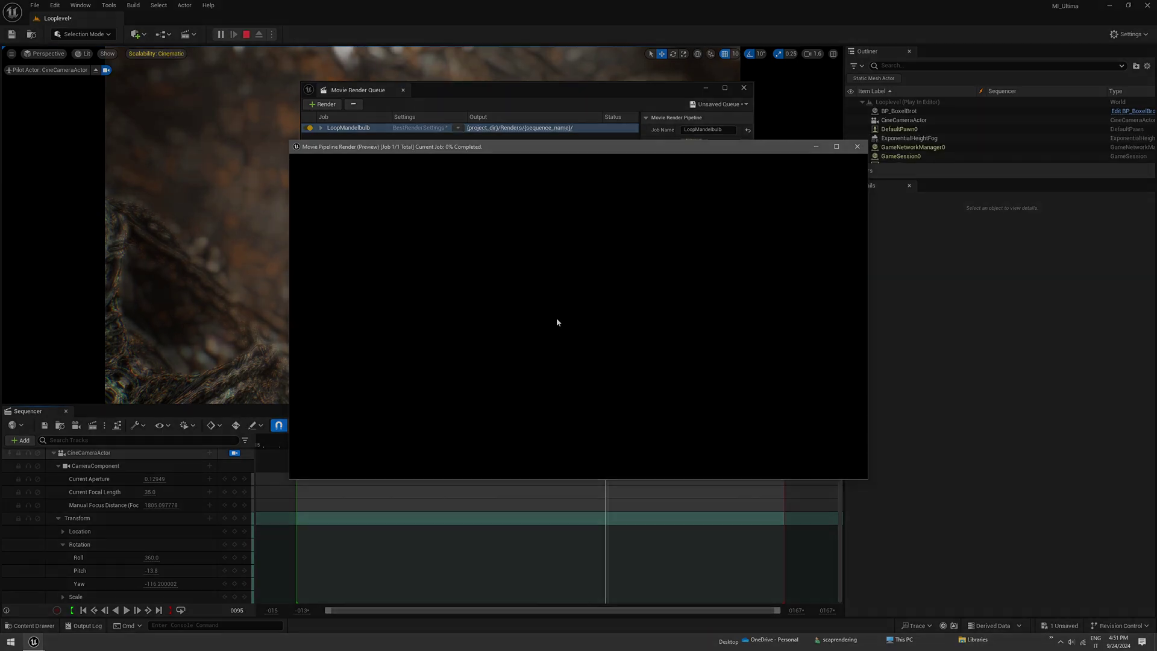